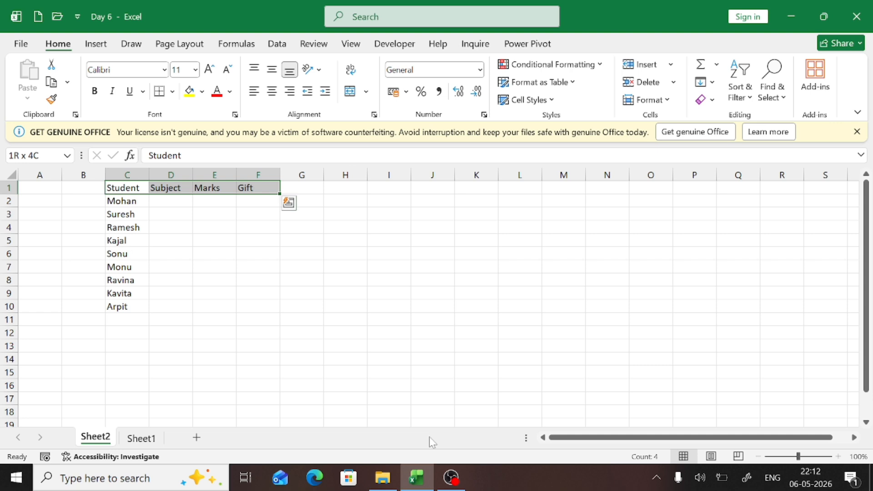
# Make the header cells C1:F1 bold and enter Science as the first subject in D2
pyautogui.hotkey('ctrl', 'b')
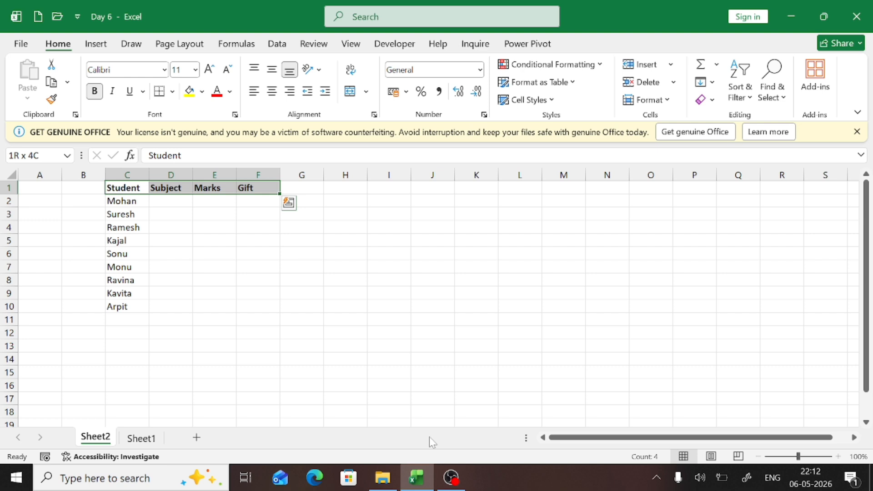
pyautogui.press('Down')
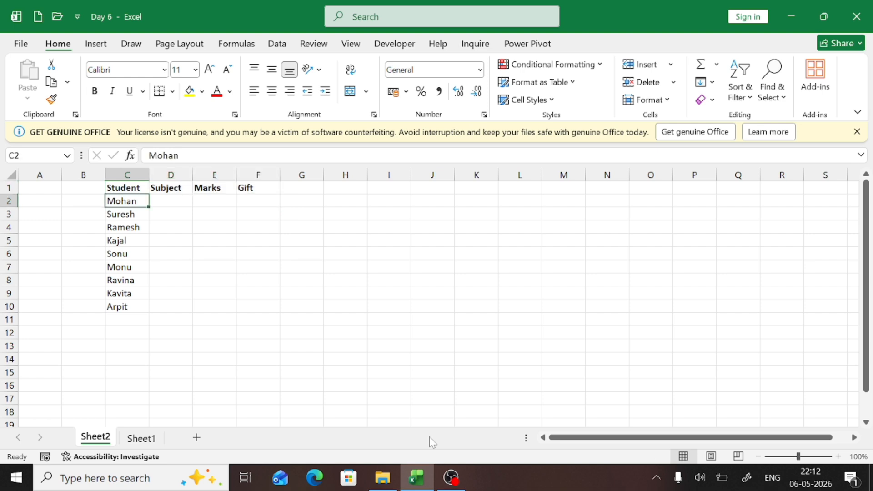
pyautogui.press('Right')
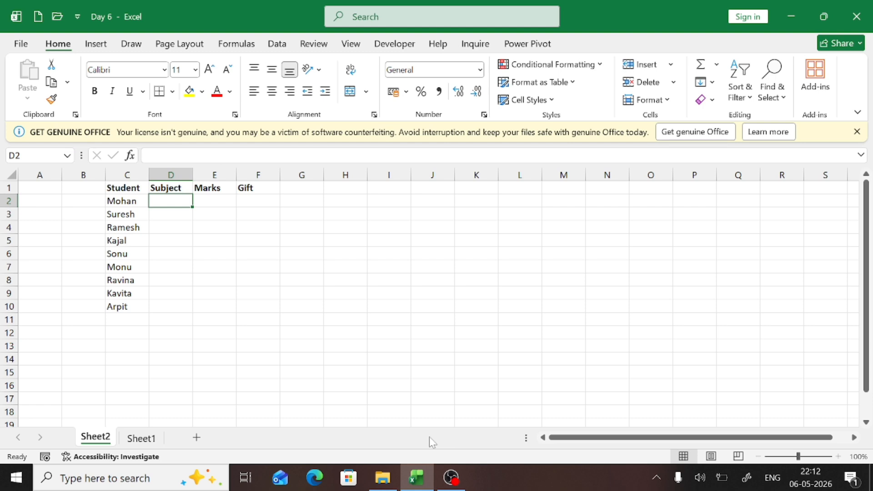
pyautogui.write('Sci')
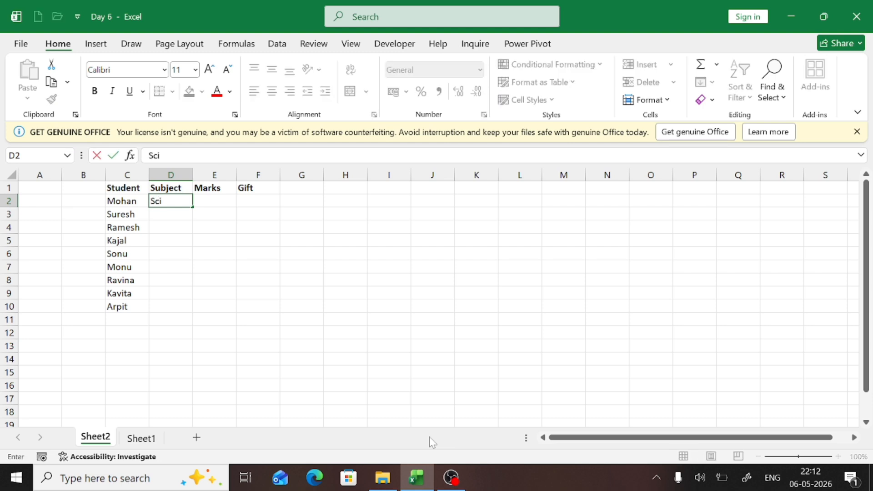
pyautogui.write('ence')
pyautogui.press('Return')
# Enter Maths in D3 and English in D4 of the Subject column
pyautogui.write('MAT')
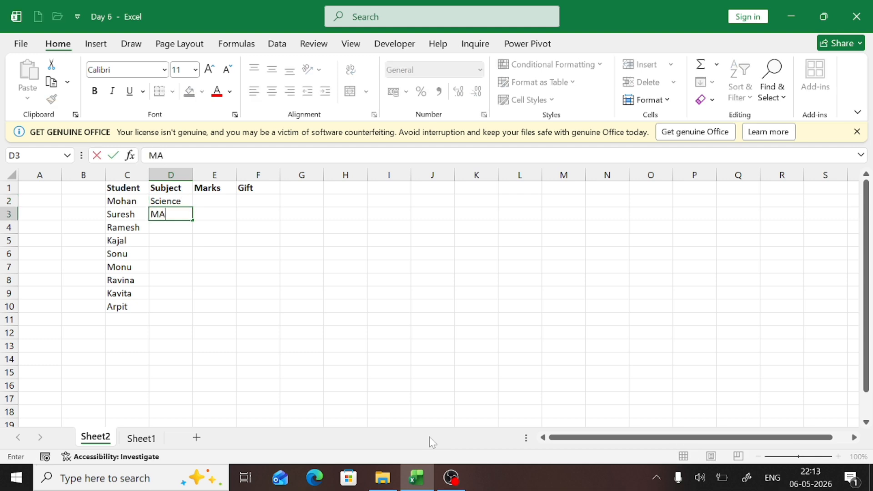
pyautogui.press('BackSpace')
pyautogui.press('BackSpace')
pyautogui.write('aths')
pyautogui.press('Return')
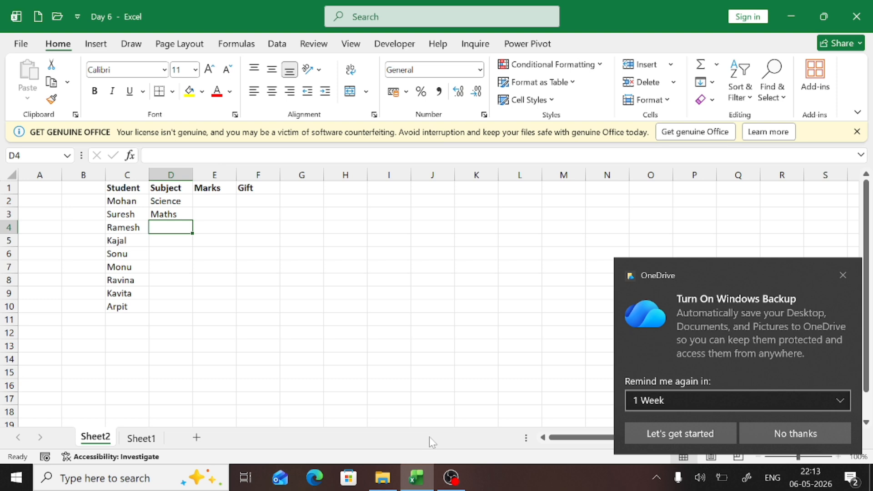
pyautogui.write('En')
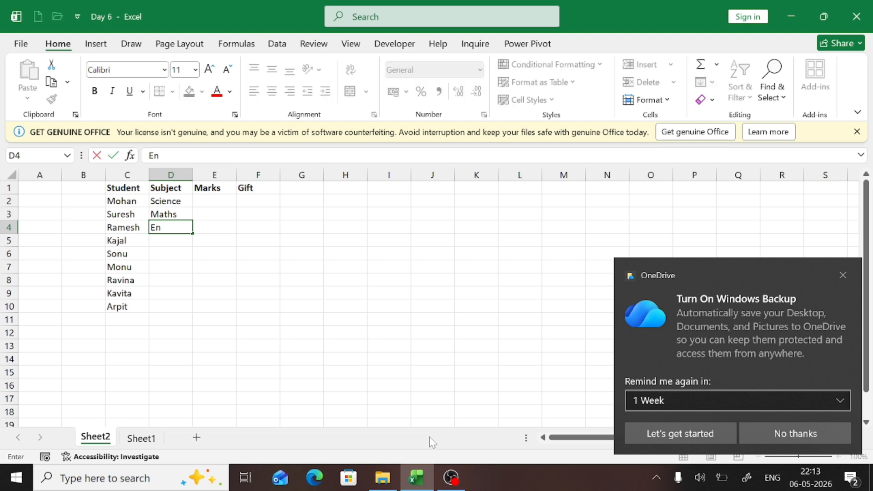
pyautogui.write('glish')
pyautogui.press('Return')
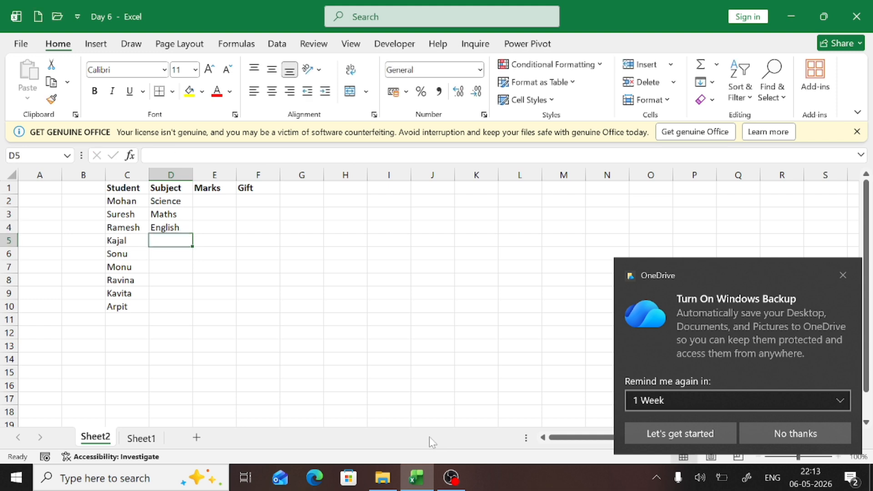
# Copy the subjects Science, Maths and English from D2:D4 into D5:D7
pyautogui.press('Up')
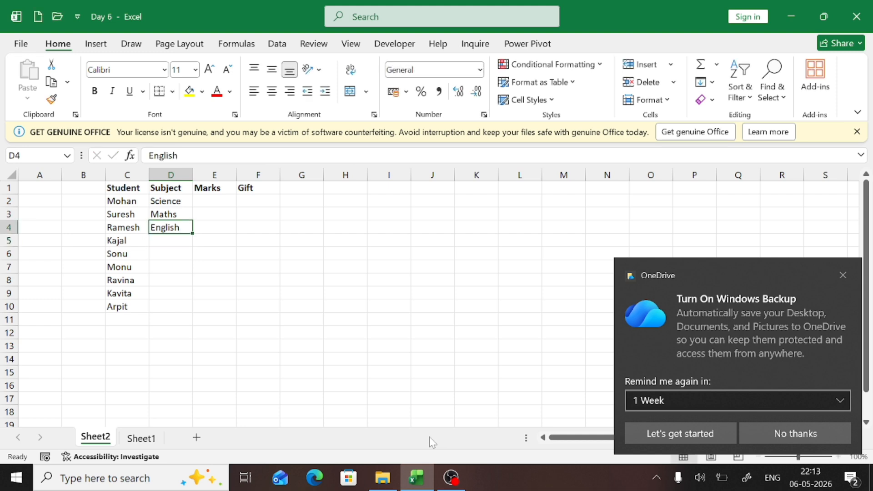
pyautogui.hotkey('shift', 'Up')
pyautogui.hotkey('shift', 'Up')
pyautogui.hotkey('ctrl', 'c')
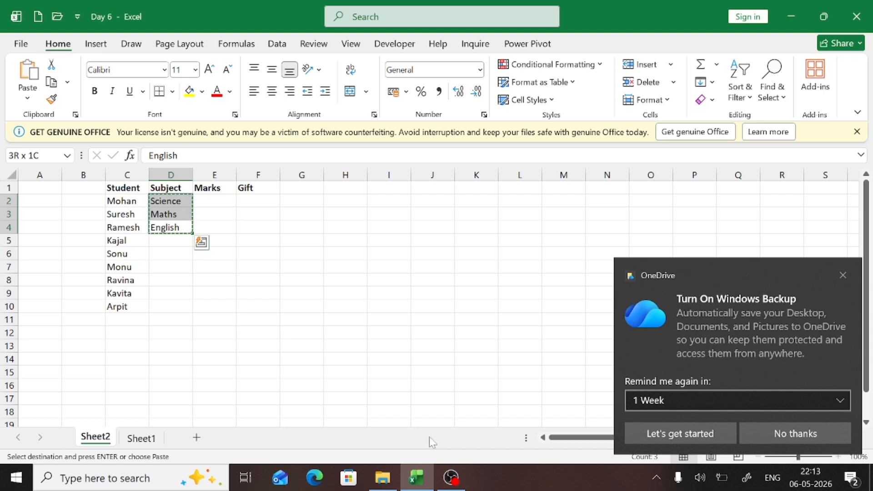
pyautogui.press('Down')
pyautogui.press('Down')
pyautogui.press('Up')
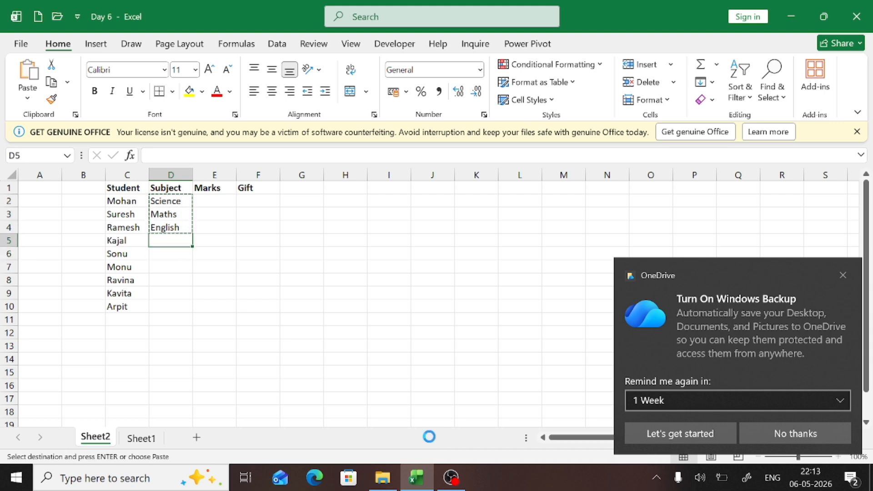
pyautogui.hotkey('ctrl', 'v')
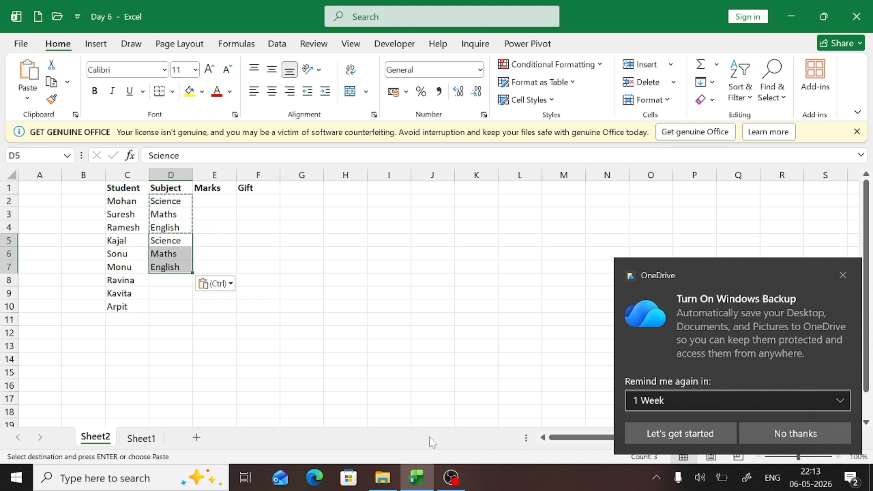
# Copy the subjects in D3:D5 and paste them into the remaining Subject cells D8:D10
pyautogui.press('Up')
pyautogui.press('Up')
pyautogui.hotkey('shift', 'Down')
pyautogui.hotkey('shift', 'Down')
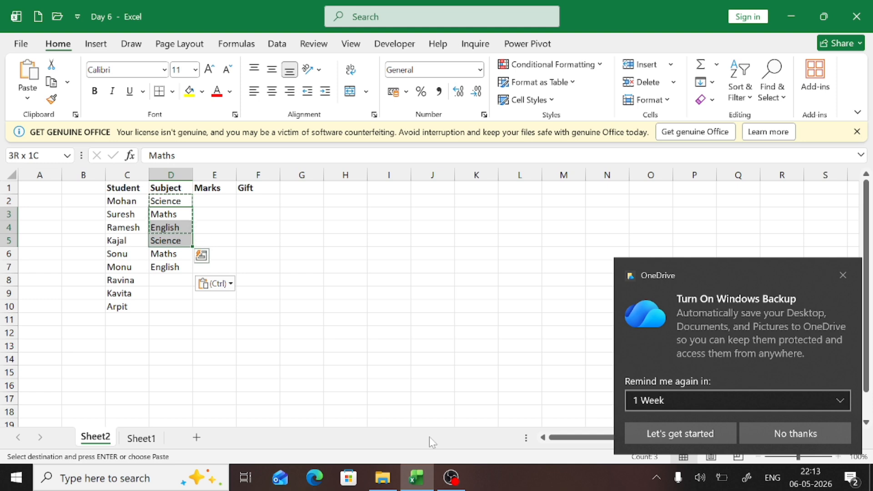
pyautogui.hotkey('ctrl', 'c')
pyautogui.press('Down')
pyautogui.press('Down')
pyautogui.press('Down')
pyautogui.press('Down')
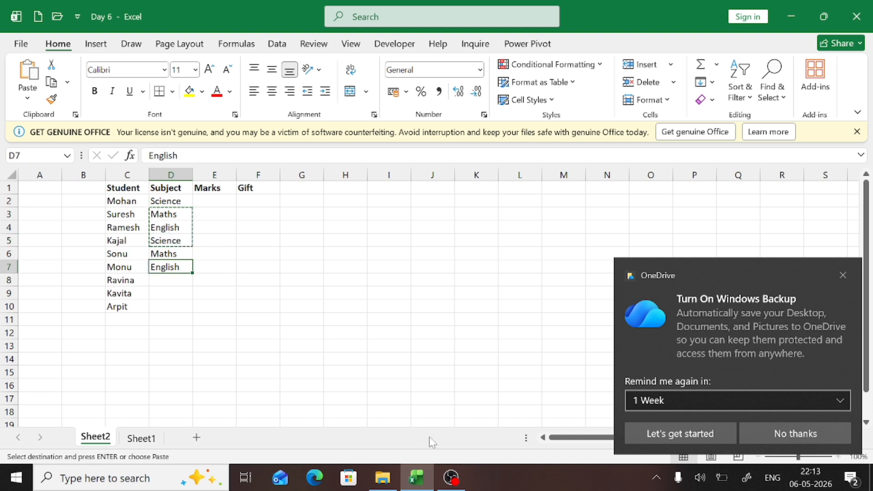
pyautogui.press('Down')
pyautogui.hotkey('shift', 'Down')
pyautogui.hotkey('shift', 'Down')
pyautogui.hotkey('ctrl', 'v')
pyautogui.press('Up')
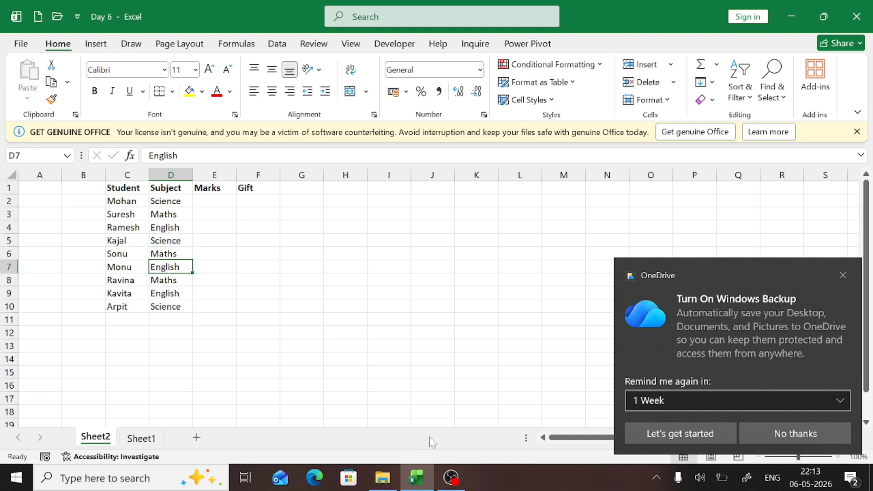
# Enter the marks 80, 70, 35 and 39 in cells E2 to E5 of the Marks column
pyautogui.hotkey('ctrl', 'Up')
pyautogui.press('Right')
pyautogui.press('Down')
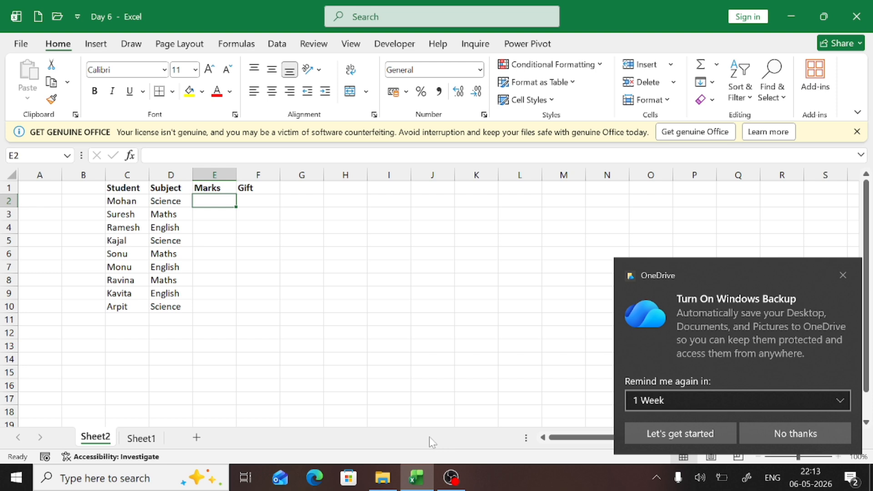
pyautogui.write('80')
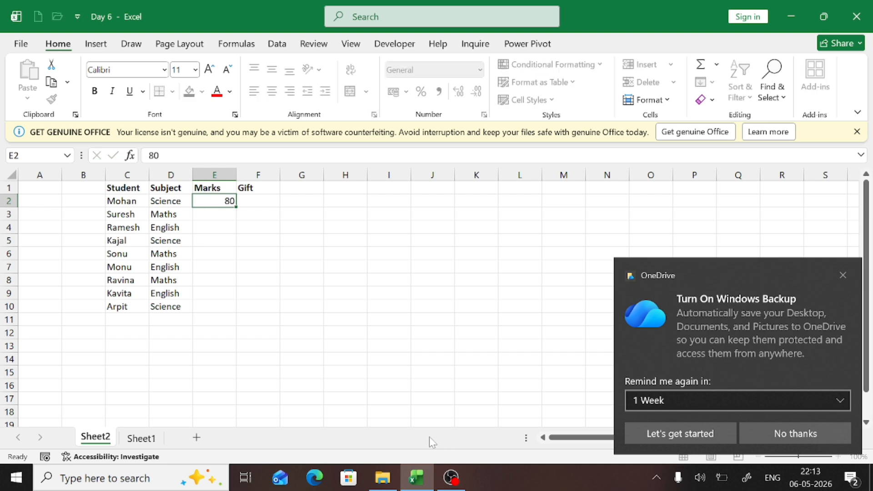
pyautogui.press('Return')
pyautogui.write('70')
pyautogui.press('Return')
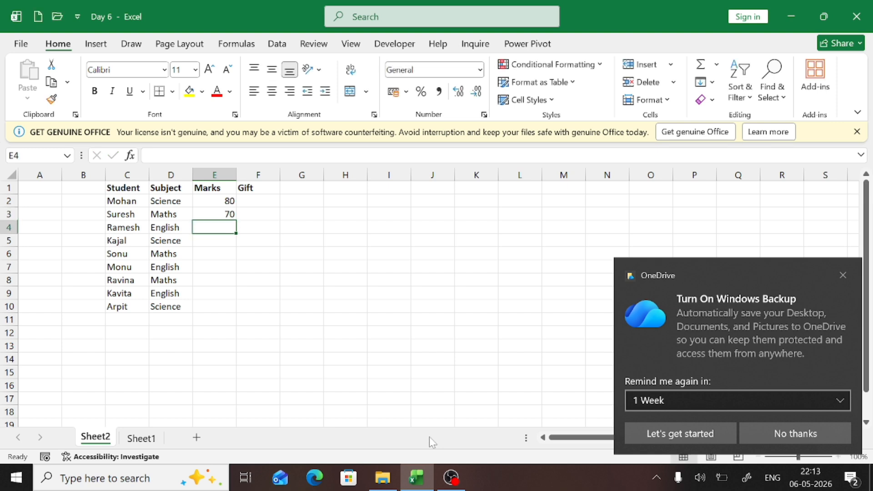
pyautogui.write('35')
pyautogui.press('Return')
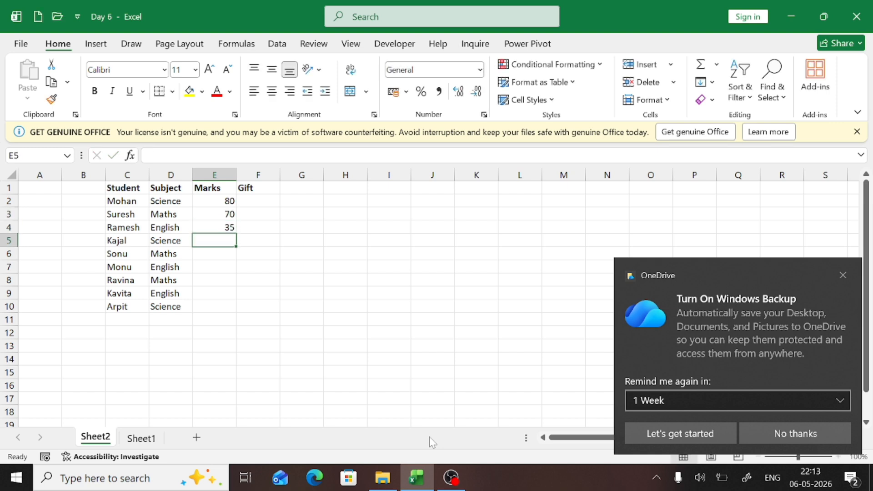
pyautogui.write('39')
pyautogui.press('Return')
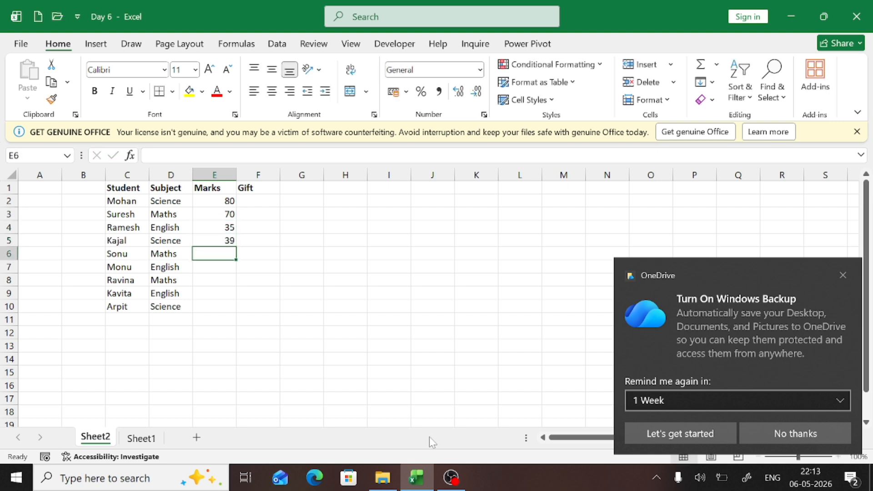
# Enter the marks 40, 59, 60, 57 and 85 in cells E6 to E10
pyautogui.write('40')
pyautogui.press('Return')
pyautogui.write('5')
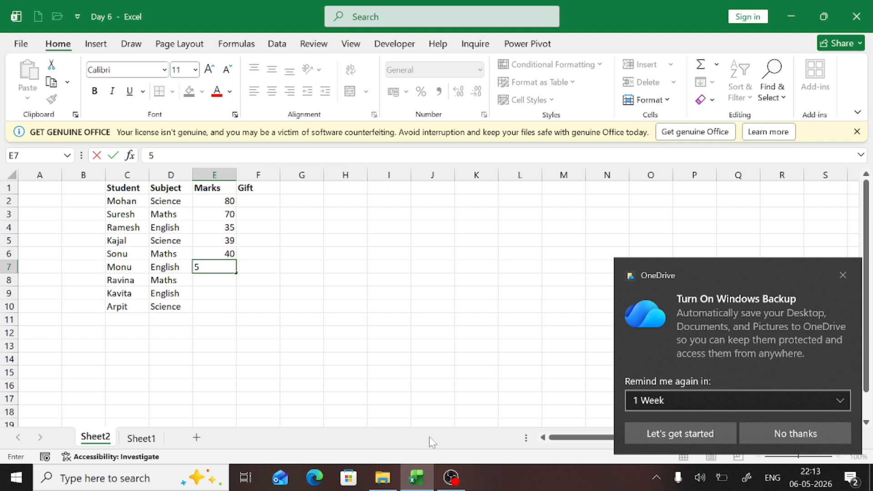
pyautogui.write('9')
pyautogui.press('Return')
pyautogui.write('60')
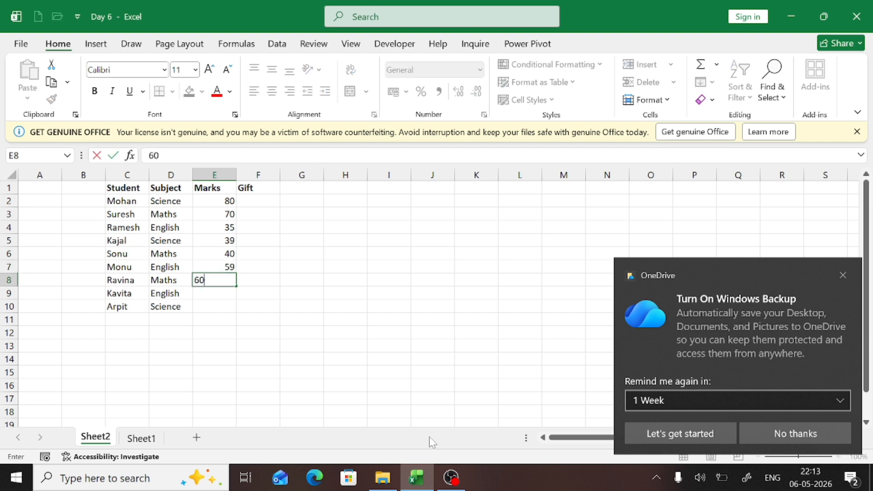
pyautogui.press('Return')
pyautogui.write('57')
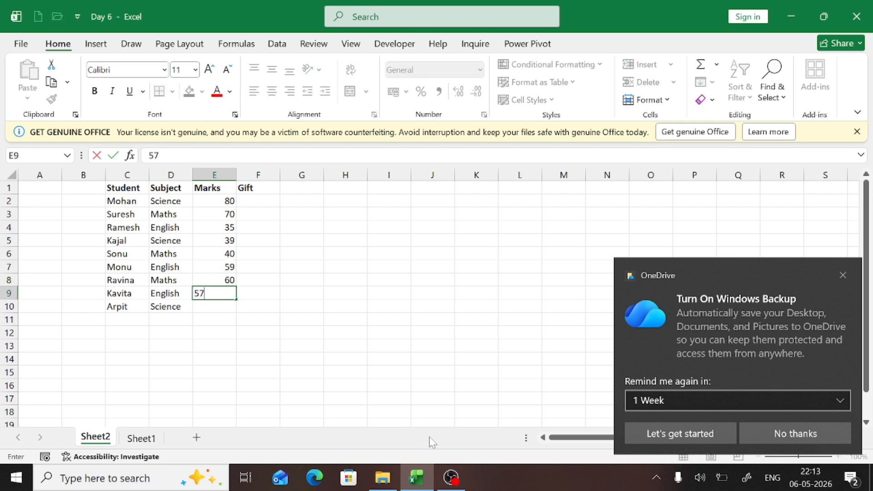
pyautogui.press('Return')
pyautogui.write('85')
pyautogui.press('Return')
# Center the contents of the whole student table C1:F10 horizontally
pyautogui.press('Up')
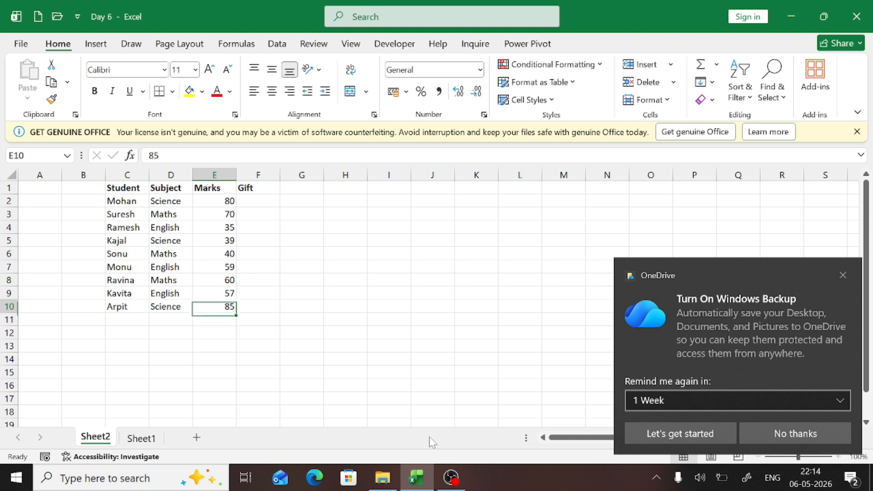
pyautogui.press('Up')
pyautogui.press('Up')
pyautogui.press('Up')
pyautogui.press('Up')
pyautogui.press('Up')
pyautogui.press('Up')
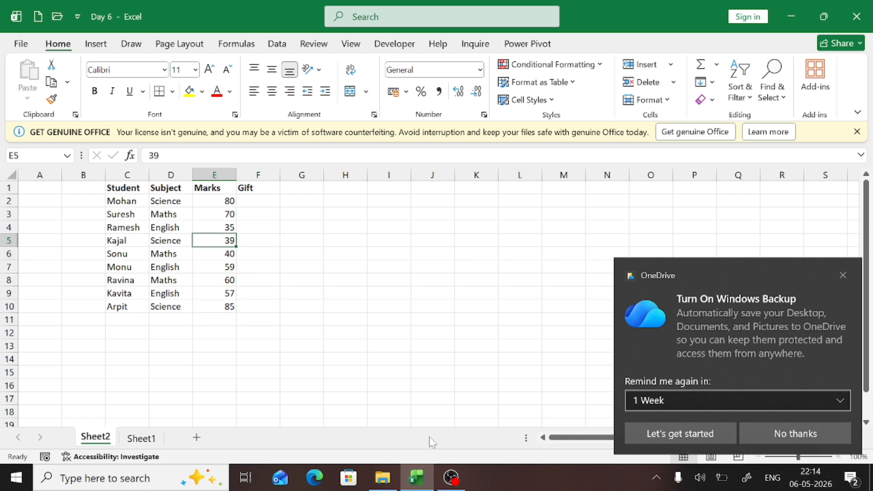
pyautogui.press('Left')
pyautogui.press('Up')
pyautogui.press('Up')
pyautogui.press('Left')
pyautogui.press('Up')
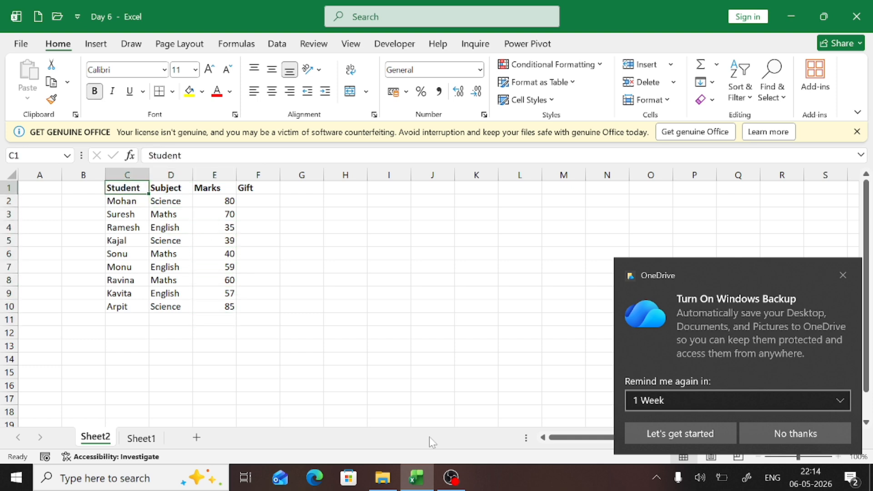
pyautogui.hotkey('ctrl', 'shift', 'Down')
pyautogui.hotkey('ctrl', 'shift', 'Right')
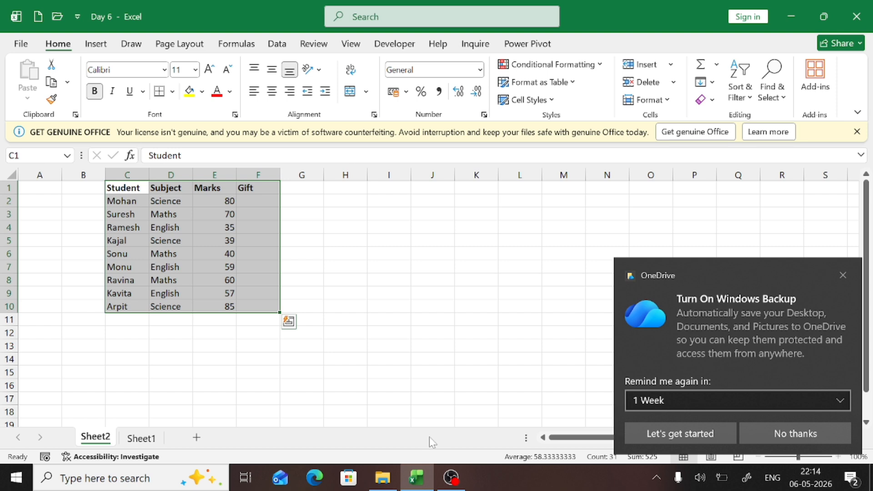
pyautogui.click(271, 91)
pyautogui.click(272, 92)
pyautogui.click(272, 91)
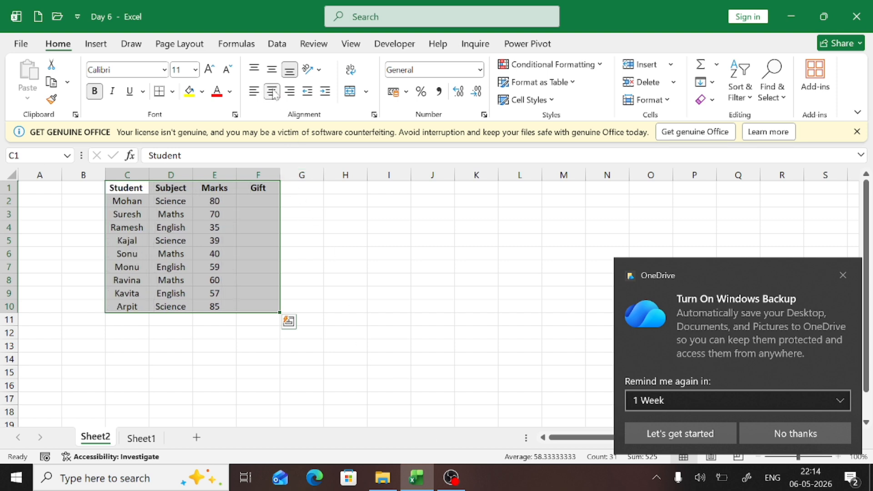
# Select the first Gift cell F2 and dismiss the OneDrive backup notification
pyautogui.click(263, 200)
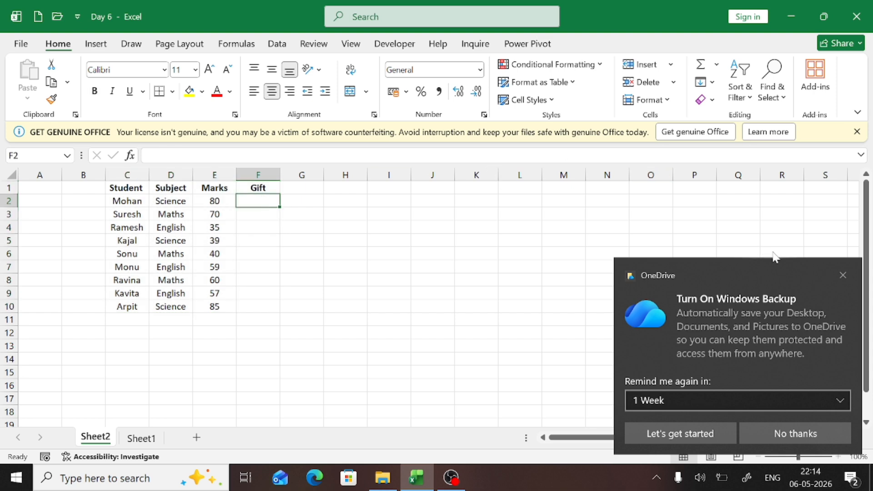
pyautogui.click(844, 277)
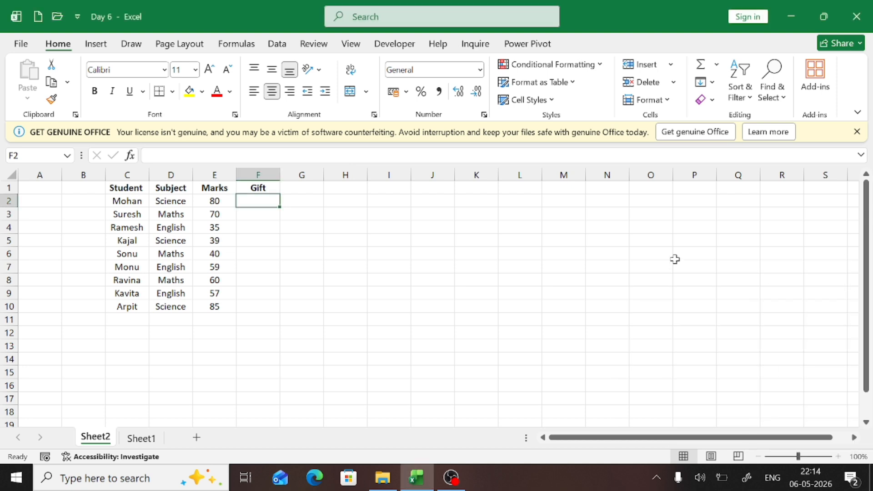
# Enter the note "Revision Basics" in cell I2 and clear that cell again
pyautogui.click(390, 202)
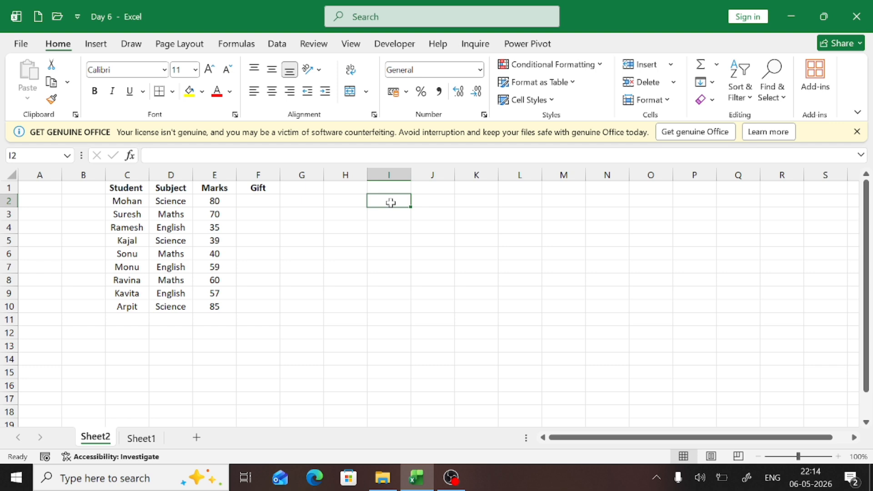
pyautogui.write('Re')
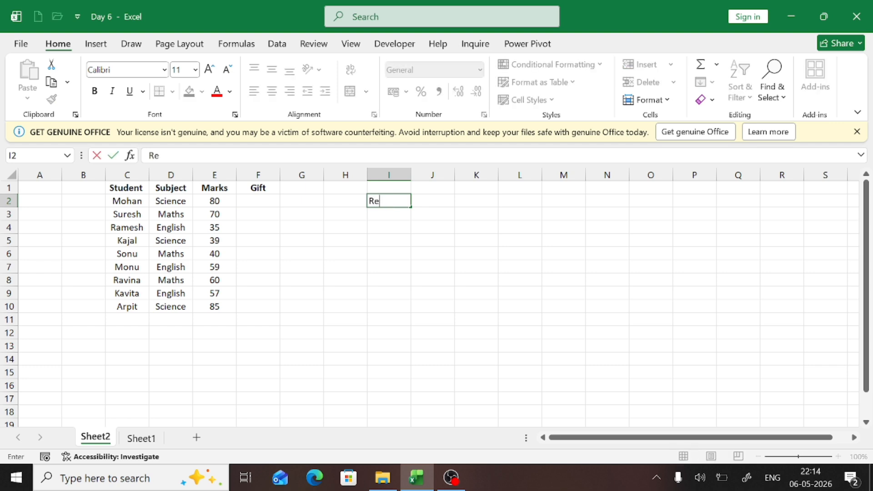
pyautogui.write('visio')
pyautogui.write('n B')
pyautogui.write('asi')
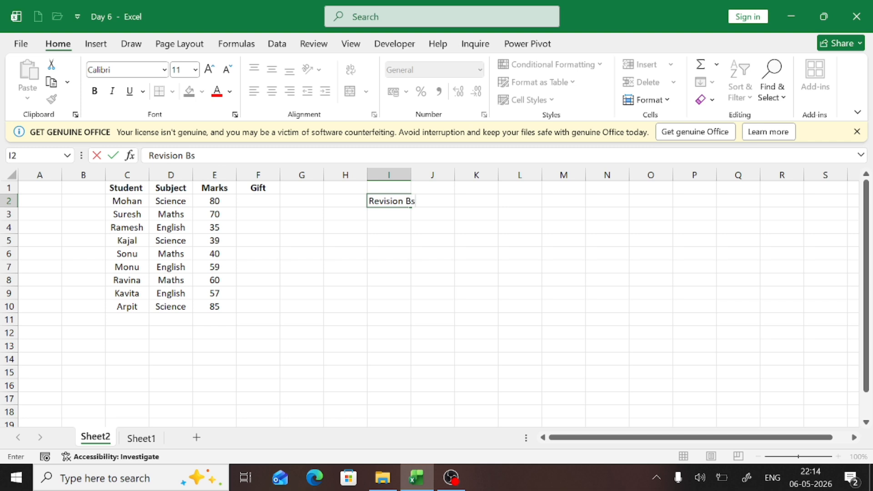
pyautogui.write('cs')
pyautogui.press('Return')
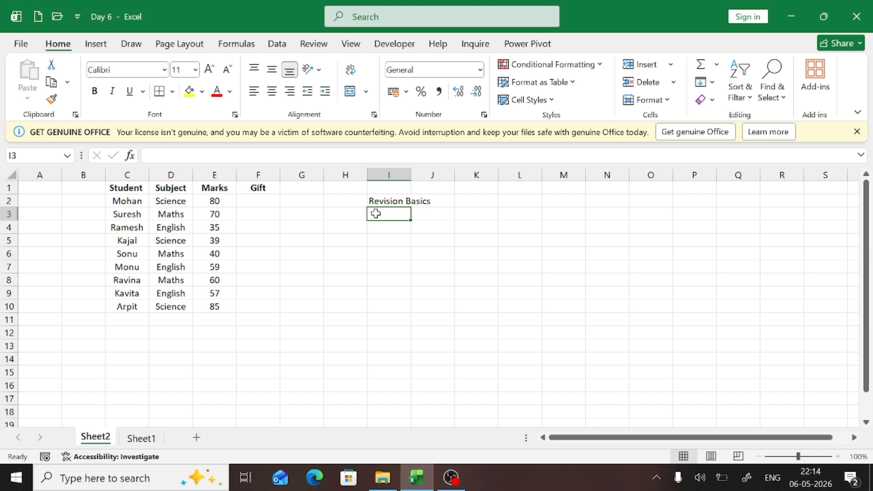
pyautogui.press('Up')
pyautogui.press('Delete')
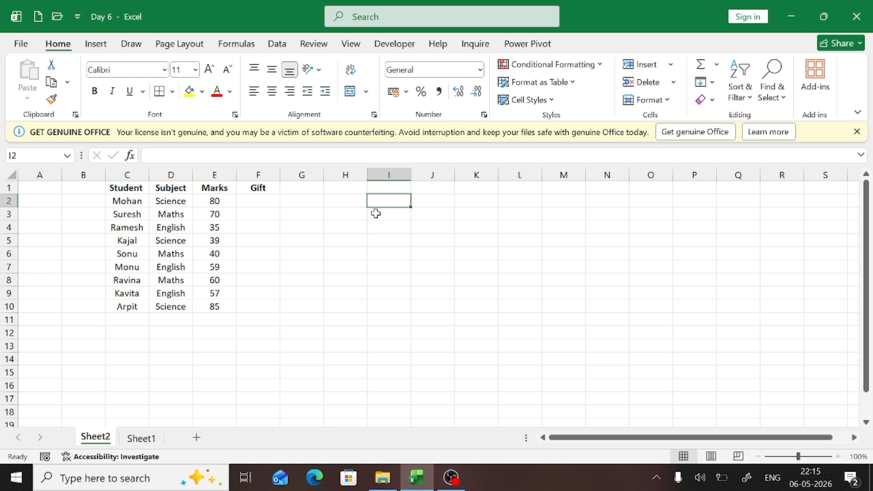
pyautogui.press('Left')
pyautogui.press('Left')
pyautogui.press('Left')
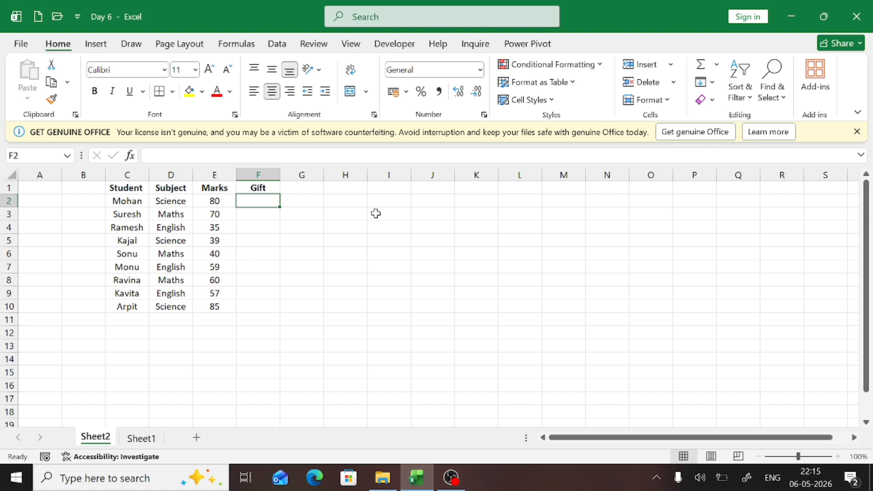
pyautogui.press('Right')
pyautogui.press('Right')
pyautogui.press('Right')
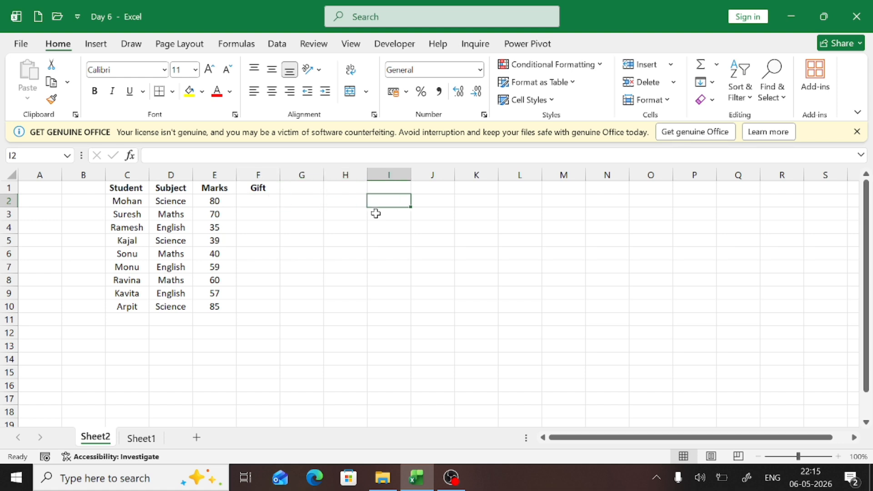
# Enter the value 60 in cell I2
pyautogui.write('60')
pyautogui.press('Return')
pyautogui.press('Up')
pyautogui.press('Down')
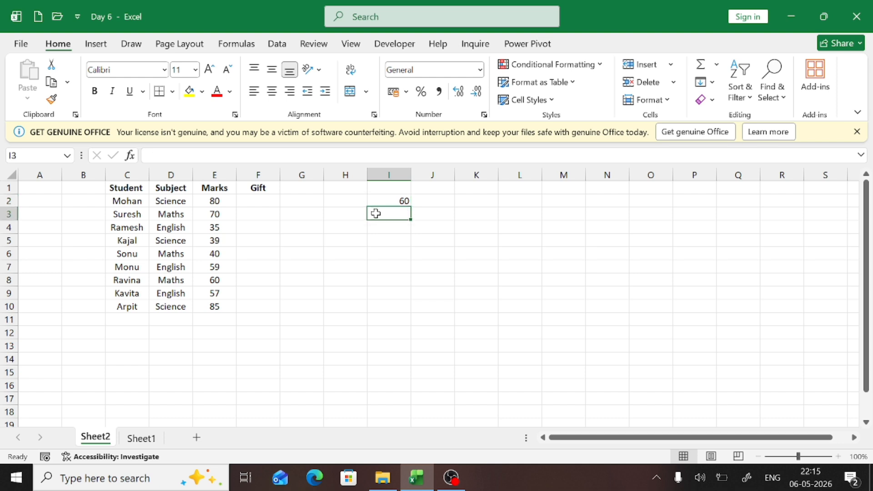
# Enter the pass criterion beside the table, with 50 in cell I2 and "Pass" in cell J2
pyautogui.press('Up')
pyautogui.write('50')
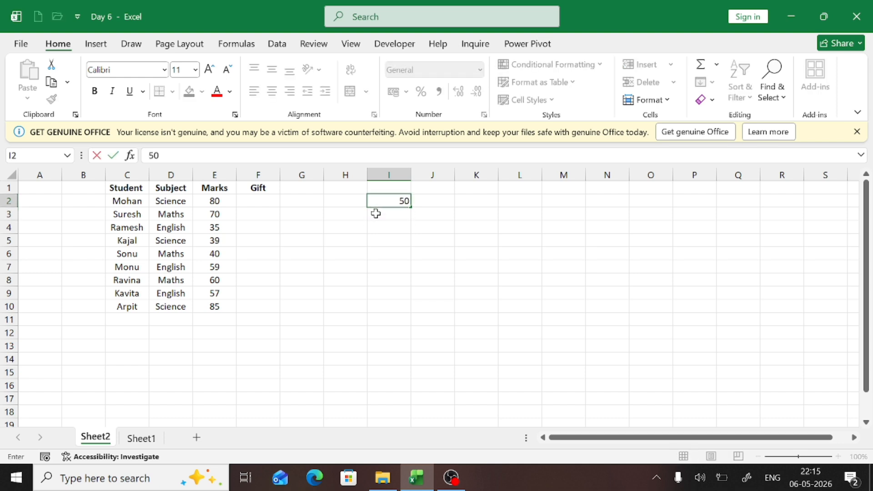
pyautogui.press('Return')
pyautogui.press('Up')
pyautogui.press('Right')
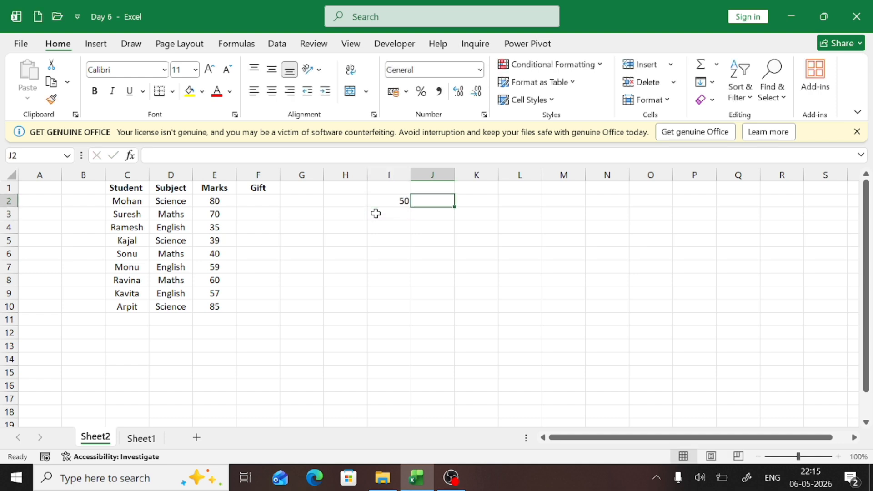
pyautogui.write('Pass')
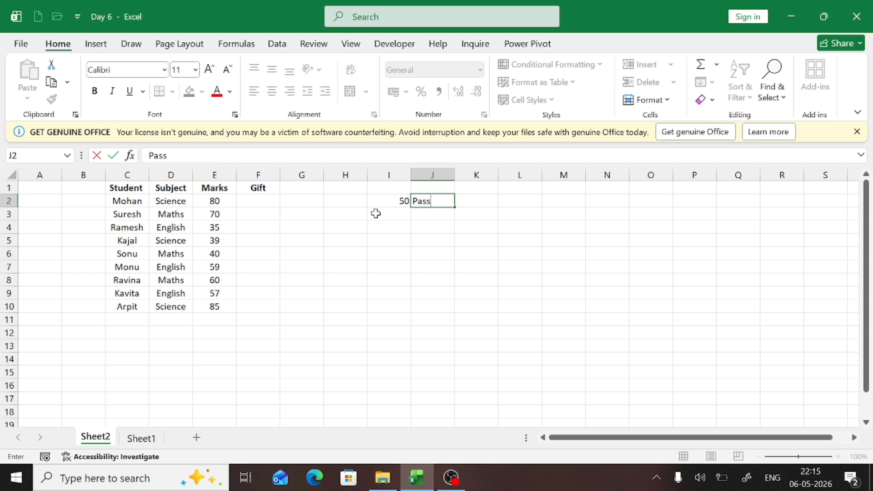
pyautogui.press('Left')
pyautogui.press('Left')
pyautogui.press('Left')
pyautogui.press('Left')
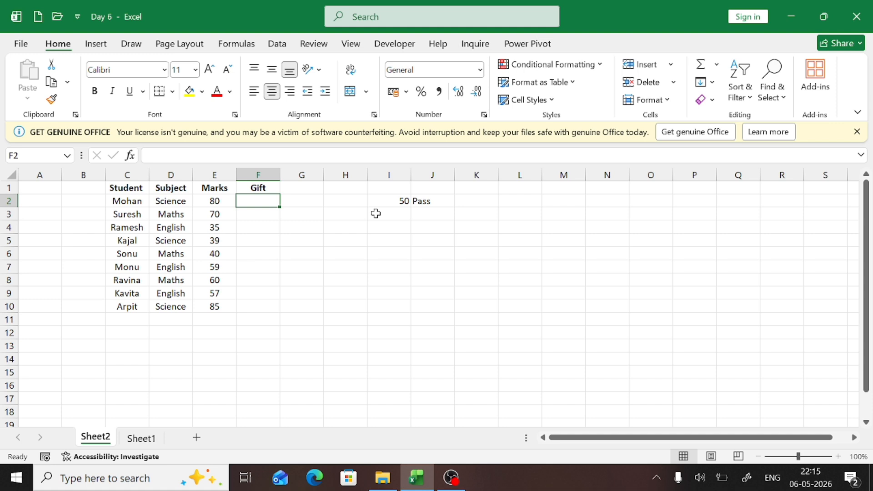
# Go through the Gift cells F2 to F7 to compare each student's marks with the pass criterion
pyautogui.press('Down')
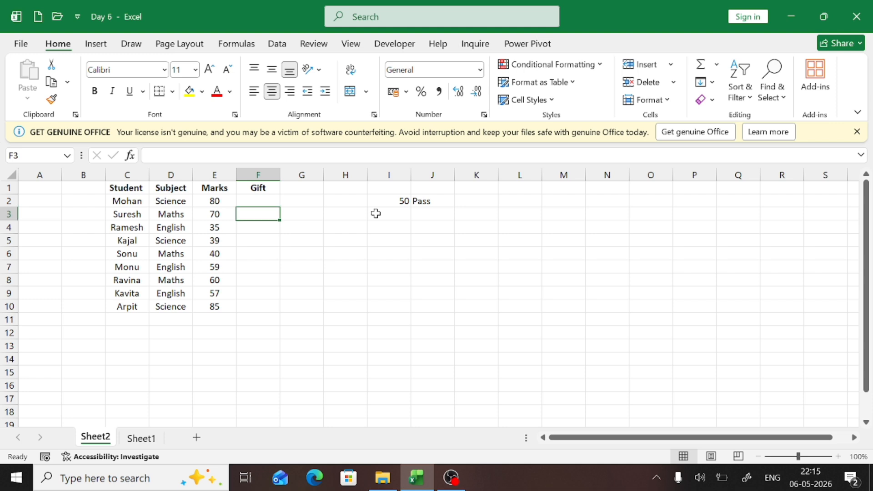
pyautogui.press('Down')
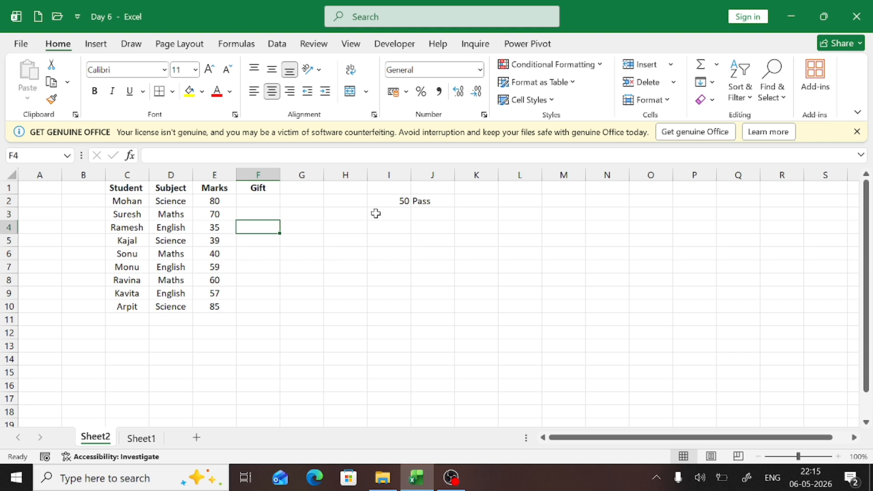
pyautogui.press('Down')
pyautogui.press('Down')
pyautogui.press('Down')
pyautogui.press('Up')
pyautogui.press('Up')
pyautogui.press('Up')
pyautogui.press('Up')
pyautogui.press('Up')
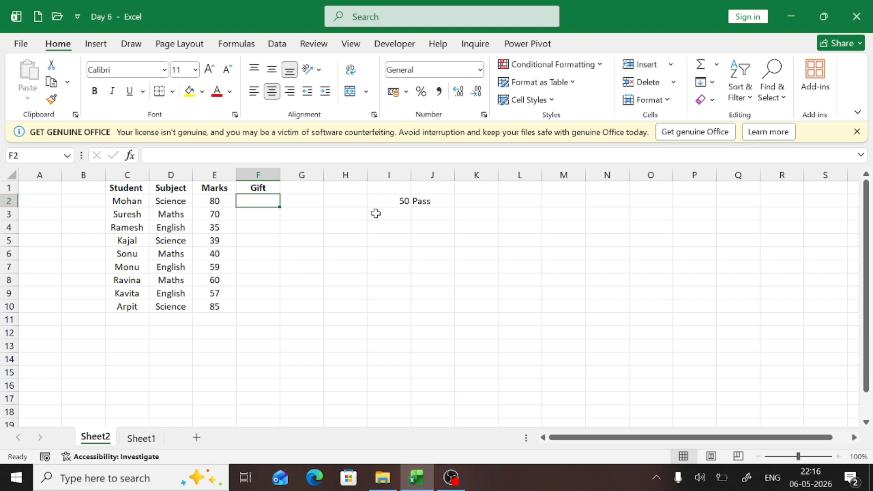
# Start an IF formula in the first Gift cell F2 with the logical test E2>50
pyautogui.write('=IF(')
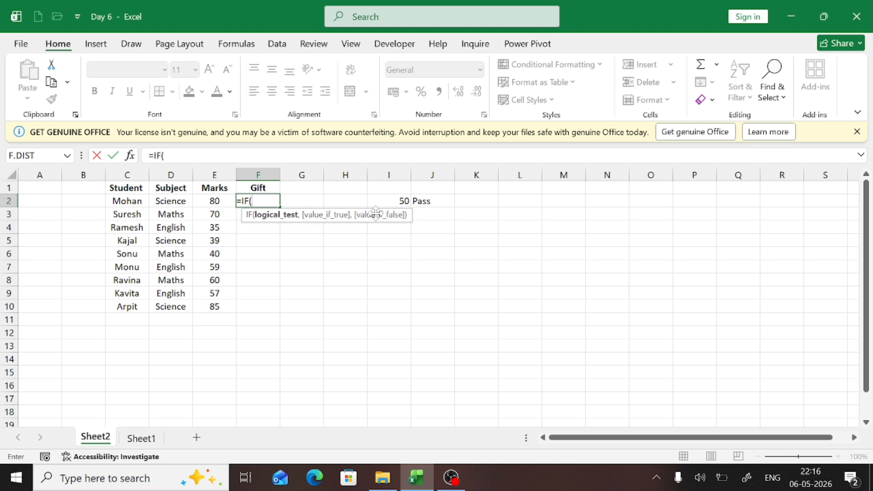
pyautogui.press('super+plus')
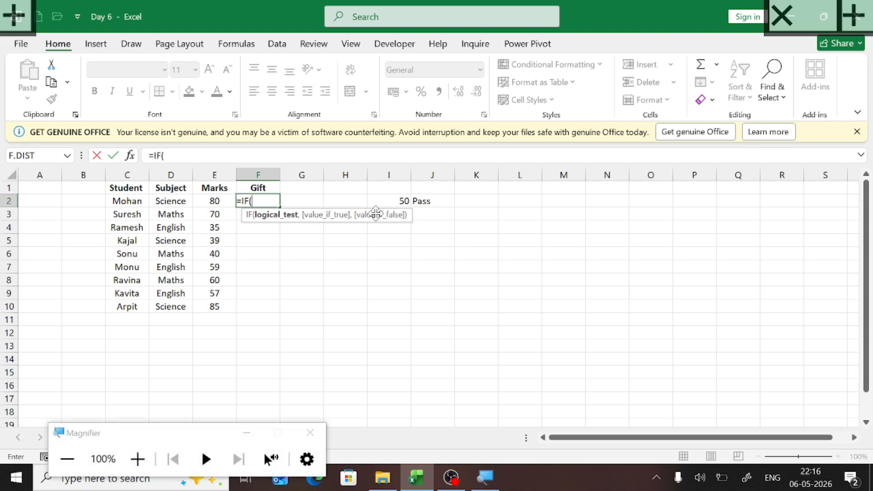
pyautogui.press('super+plus')
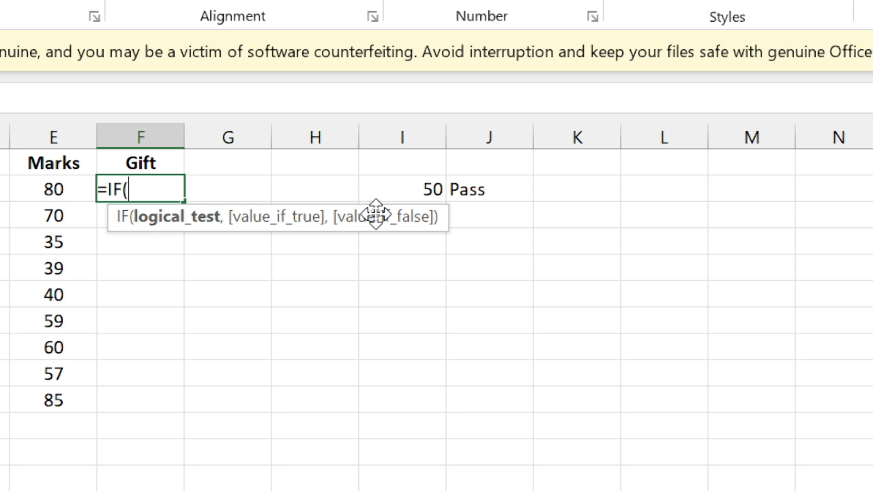
pyautogui.press('Left')
pyautogui.press('Left')
pyautogui.press('Right')
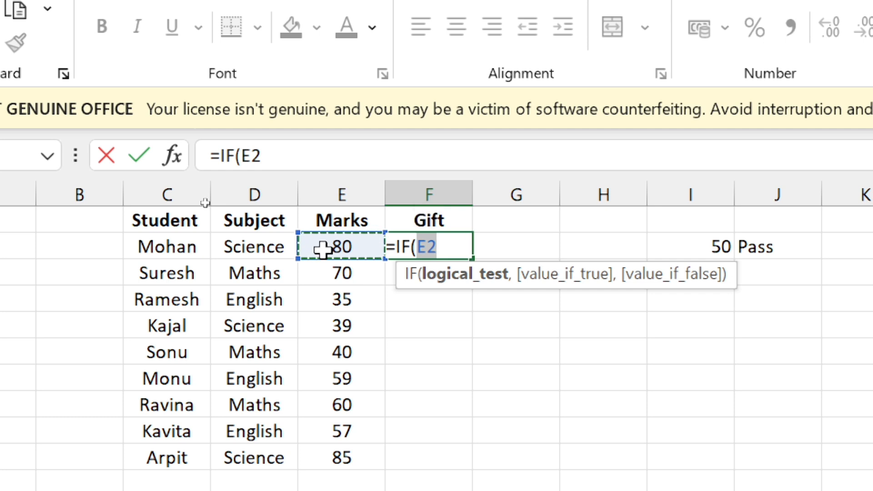
pyautogui.write('>')
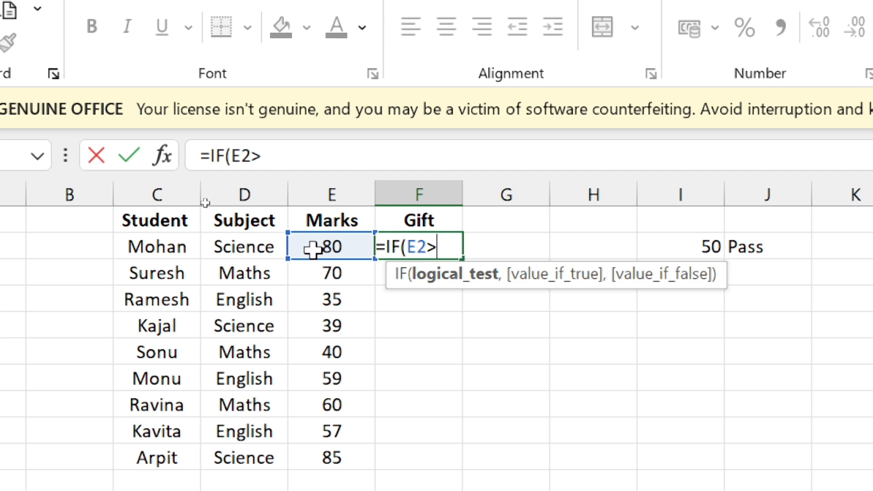
pyautogui.write('=')
pyautogui.write('50')
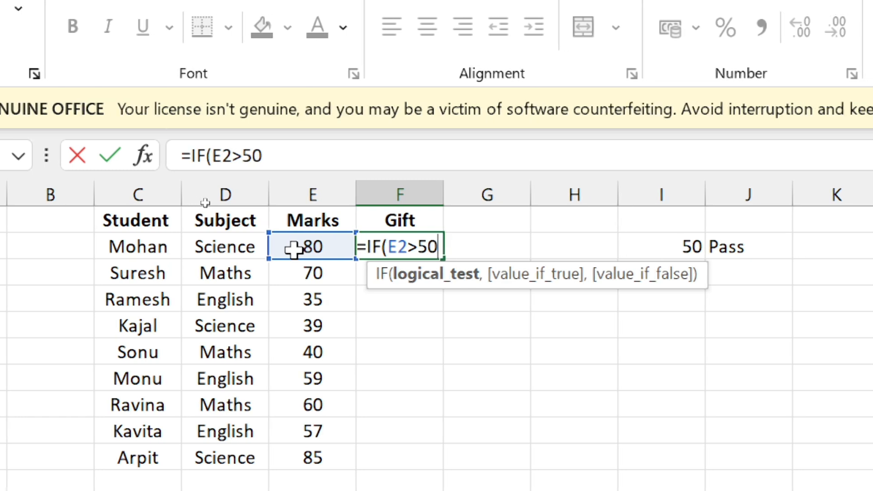
# Complete the IF formula in F2 so that it returns "Pass" when true and "Fail" when false
pyautogui.write(',')
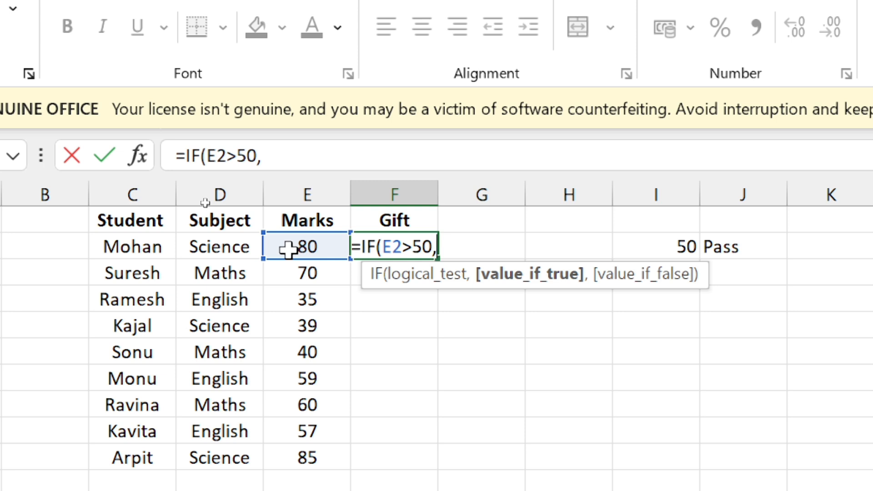
pyautogui.write('"')
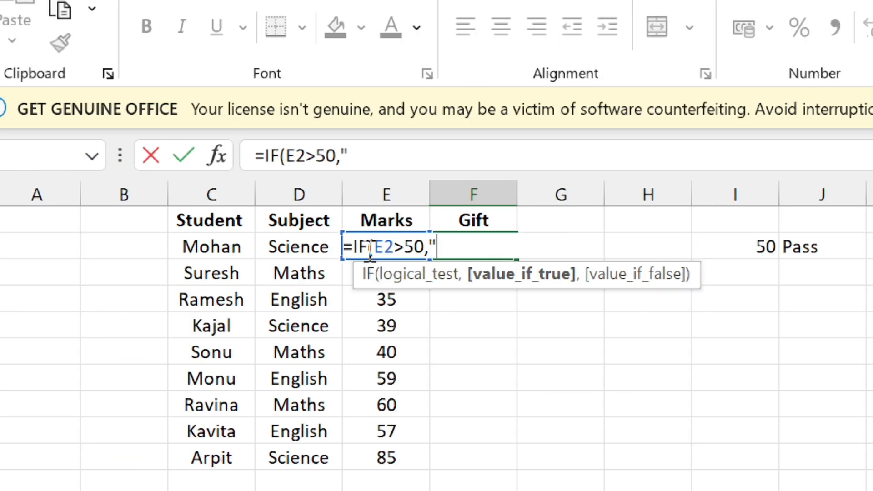
pyautogui.write('P')
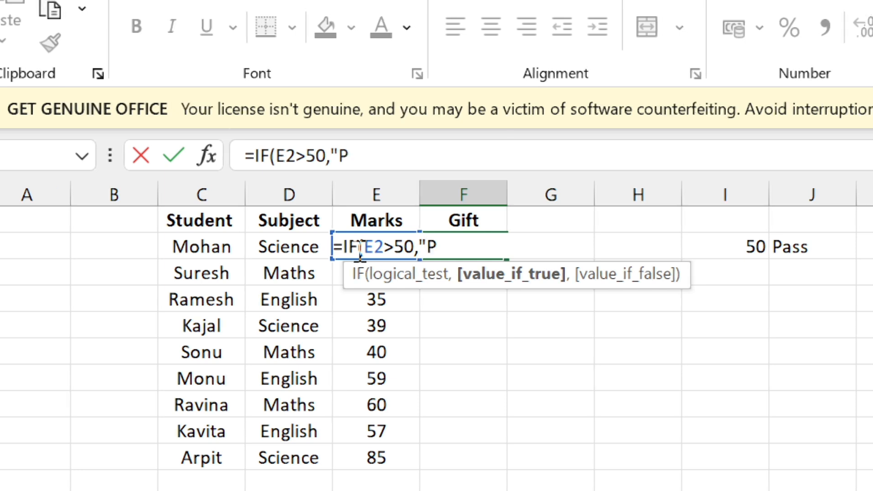
pyautogui.write('ass')
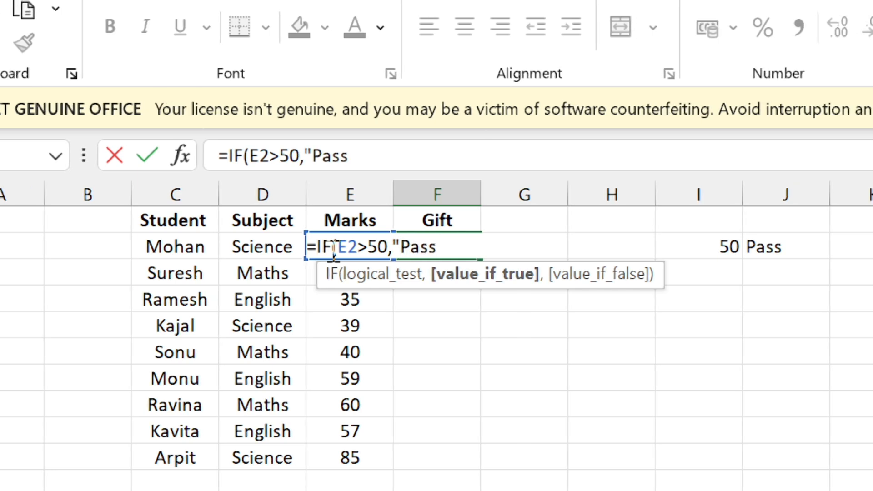
pyautogui.write('"')
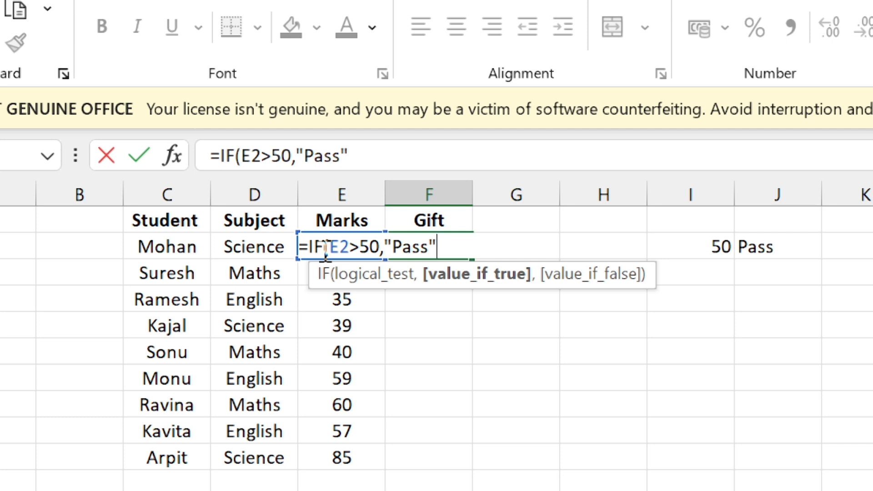
pyautogui.write(',')
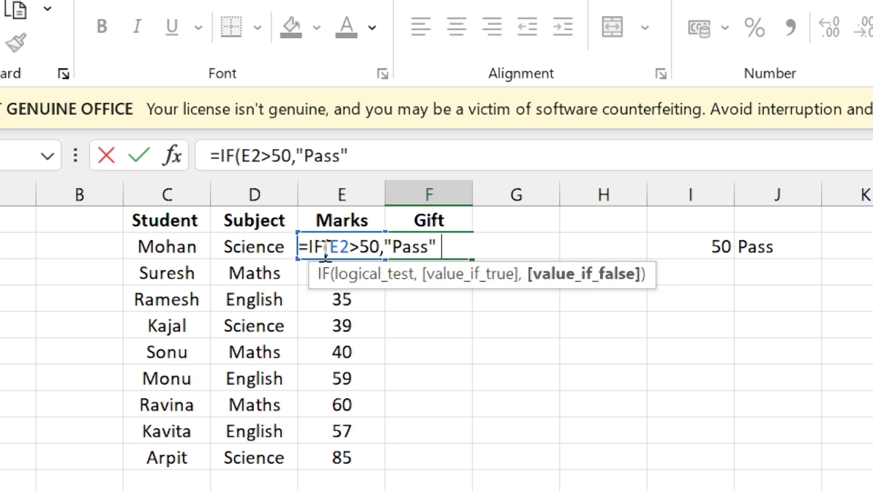
pyautogui.write('"')
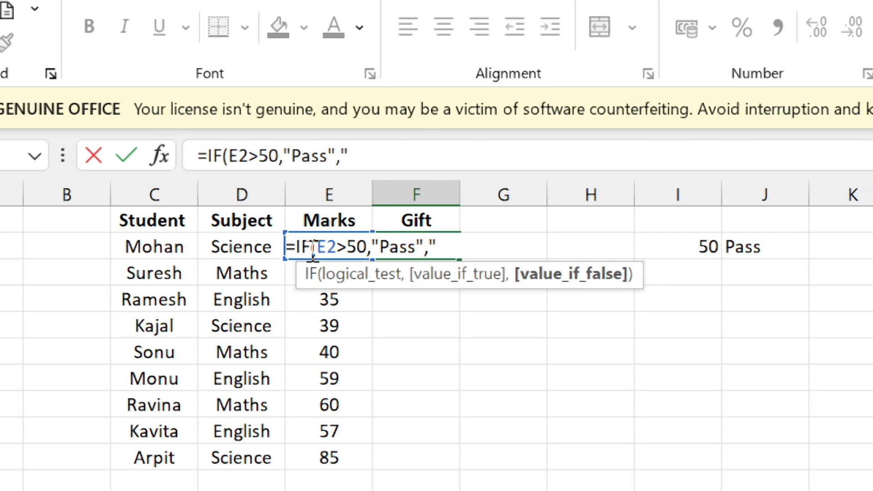
pyautogui.write('F')
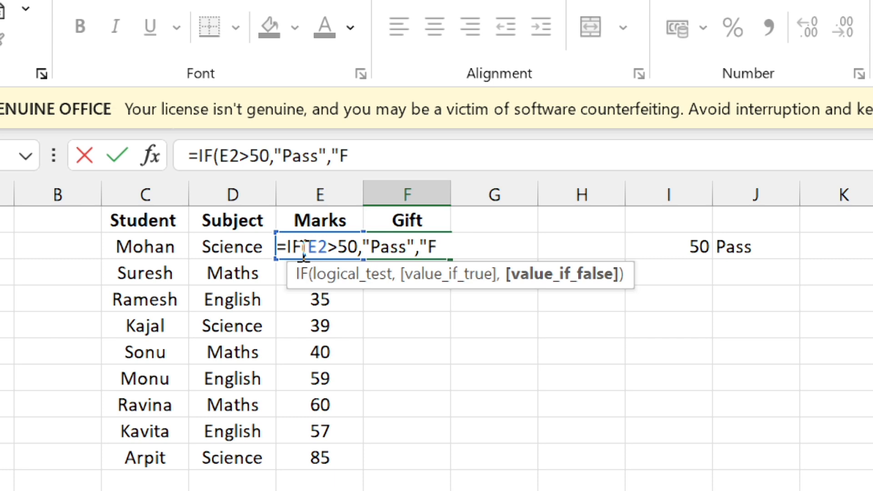
pyautogui.write('ail"')
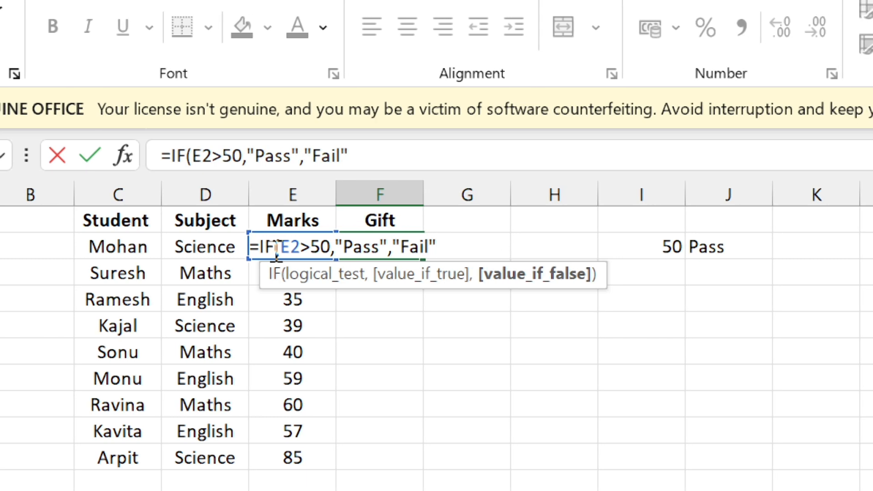
pyautogui.write(')')
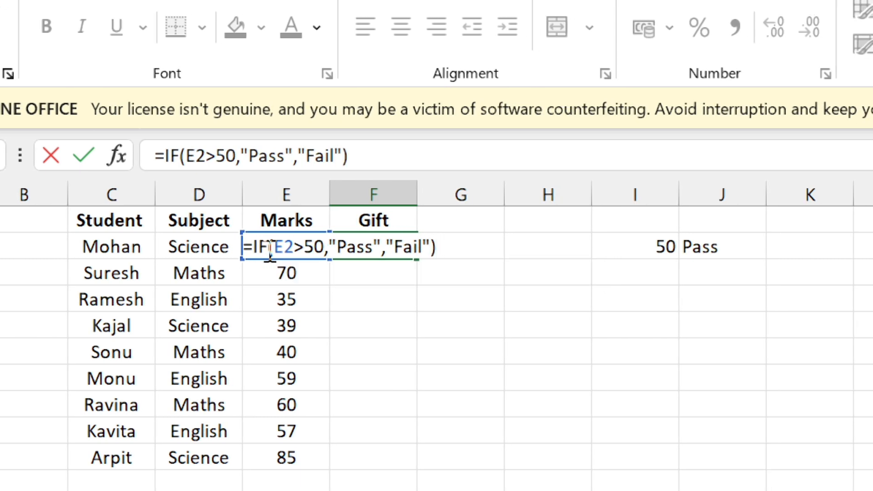
pyautogui.press('Return')
pyautogui.press('Up')
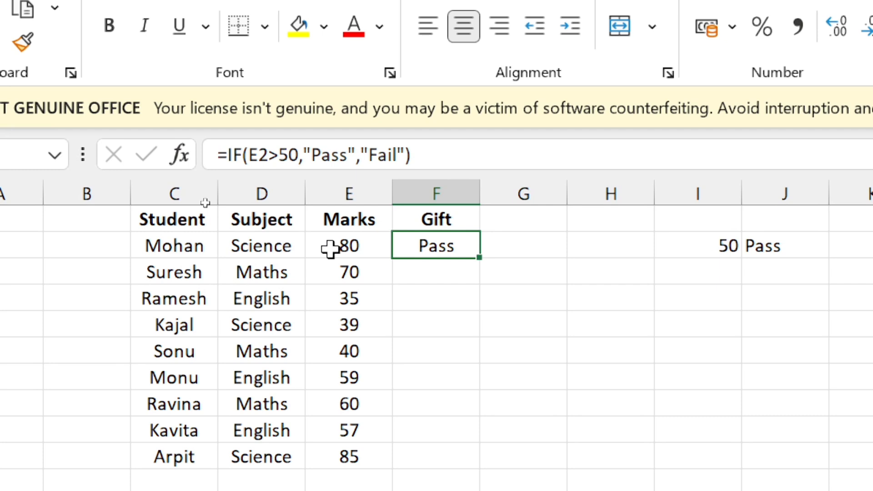
# Fill the IF formula from F2 down the Gift column to the last student in F10
pyautogui.hotkey('shift', 'Down')
pyautogui.hotkey('shift', 'Down')
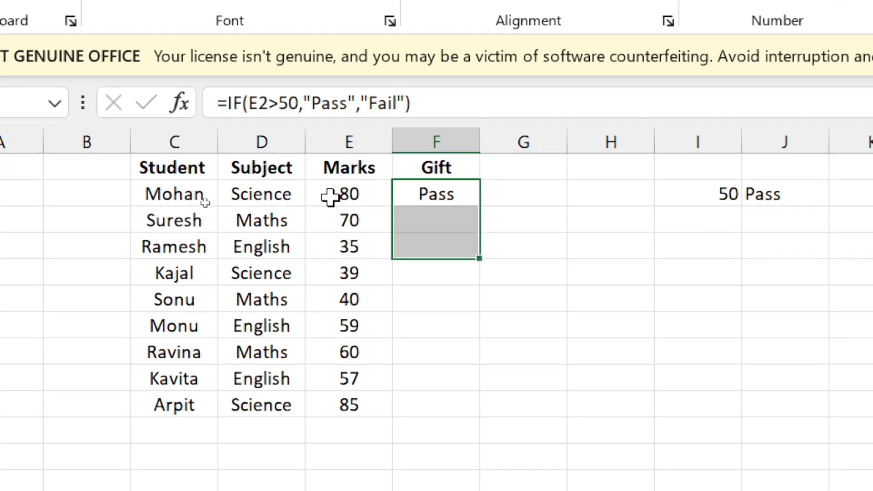
pyautogui.press('Up')
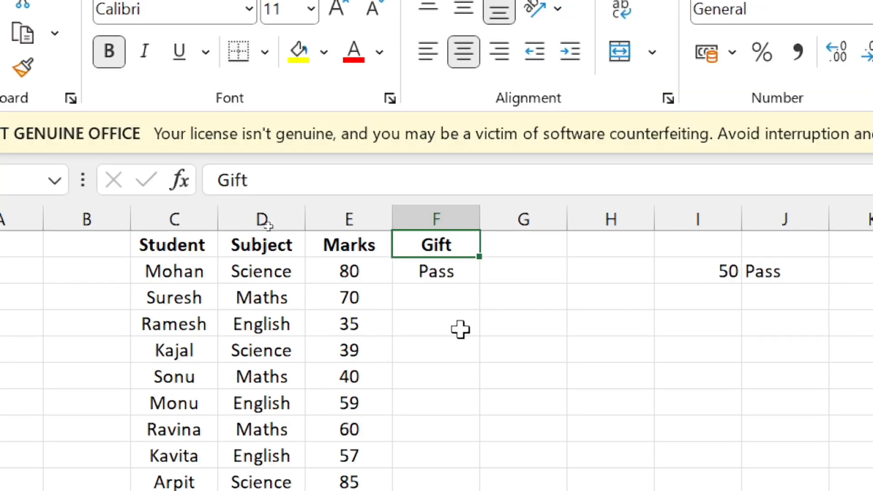
pyautogui.click(447, 278)
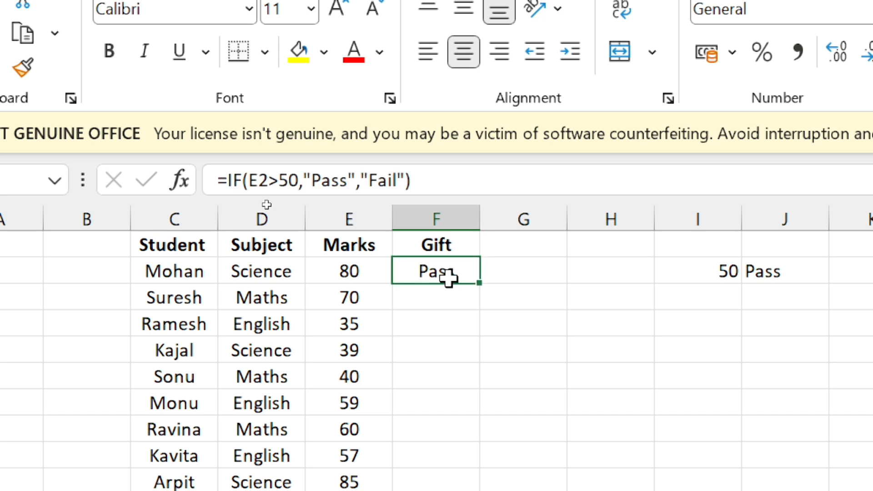
pyautogui.doubleClick(481, 280)
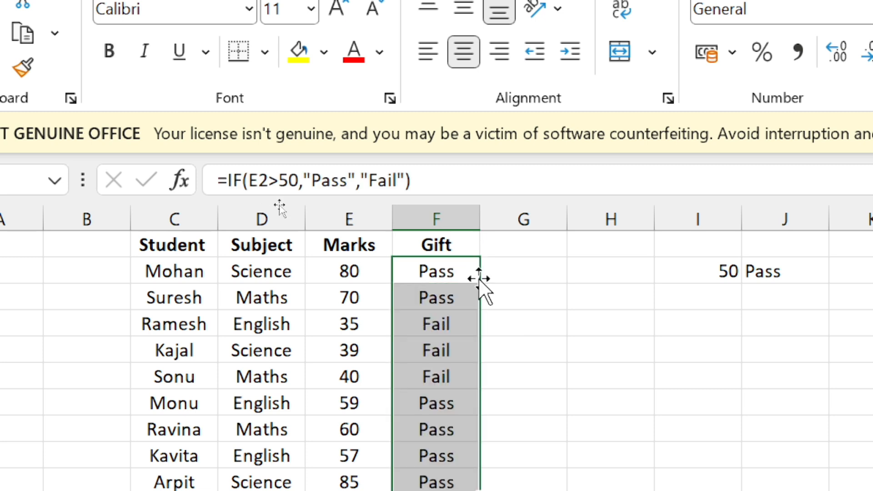
pyautogui.scroll(-1, 479, 282)
pyautogui.scroll(1, 479, 281)
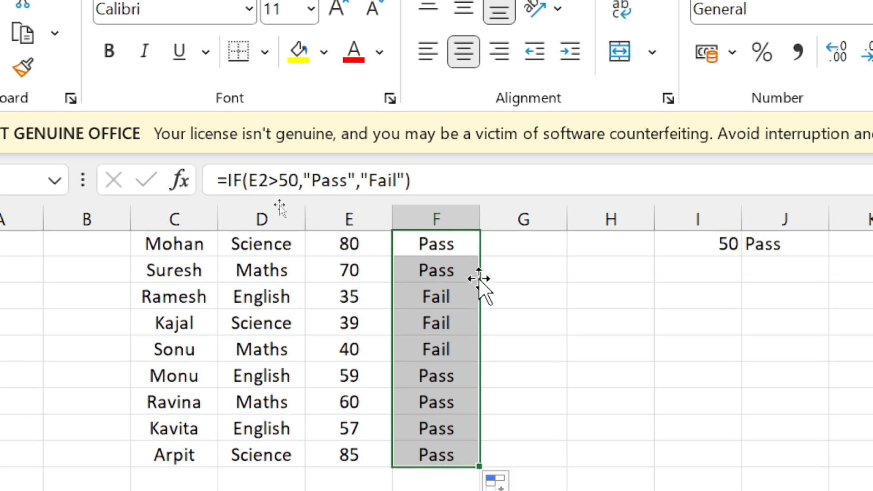
pyautogui.scroll(1, 480, 282)
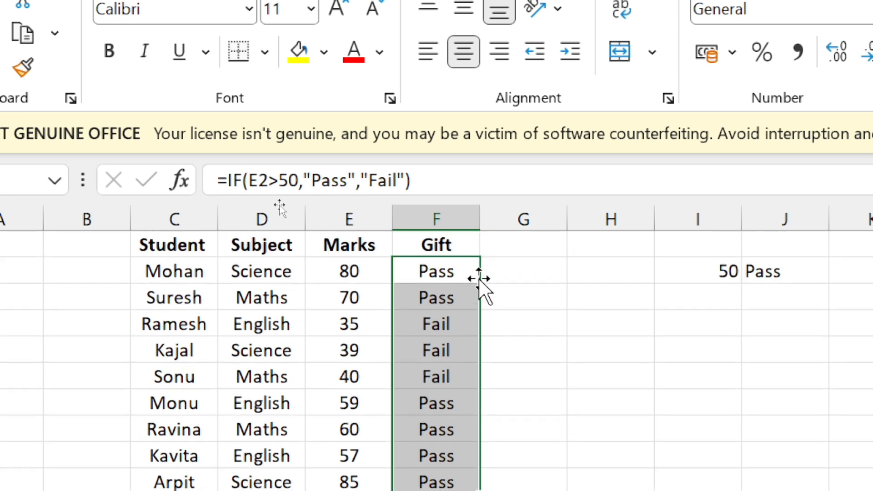
# Examine the filled IF formulas in F3 and F4 to see which marks cell each one references
pyautogui.click(424, 298)
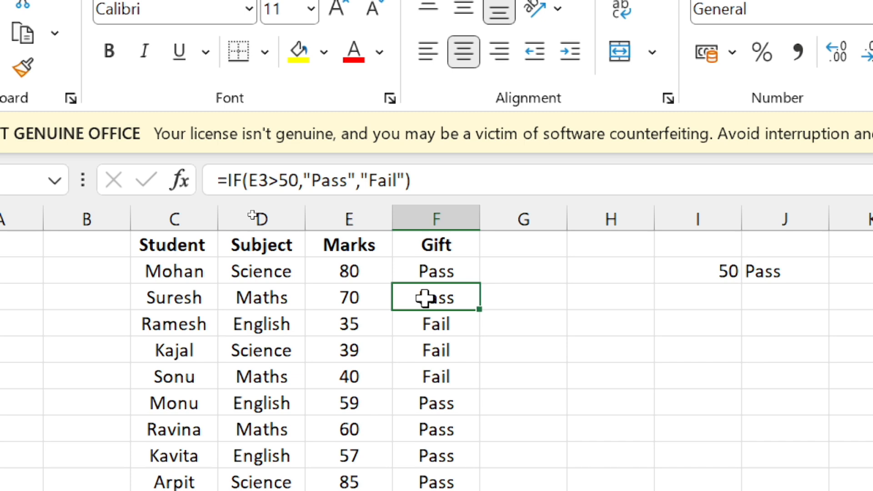
pyautogui.doubleClick(425, 298)
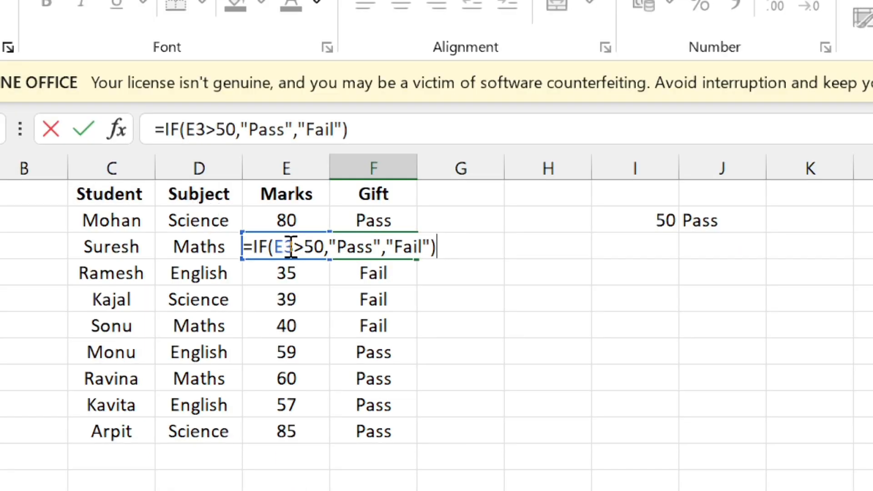
pyautogui.press('Return')
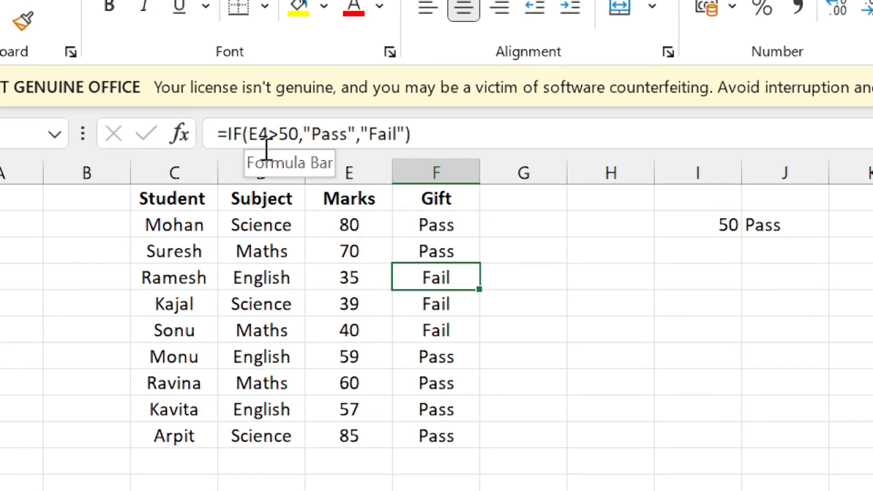
pyautogui.hotkey('ctrl', '-')
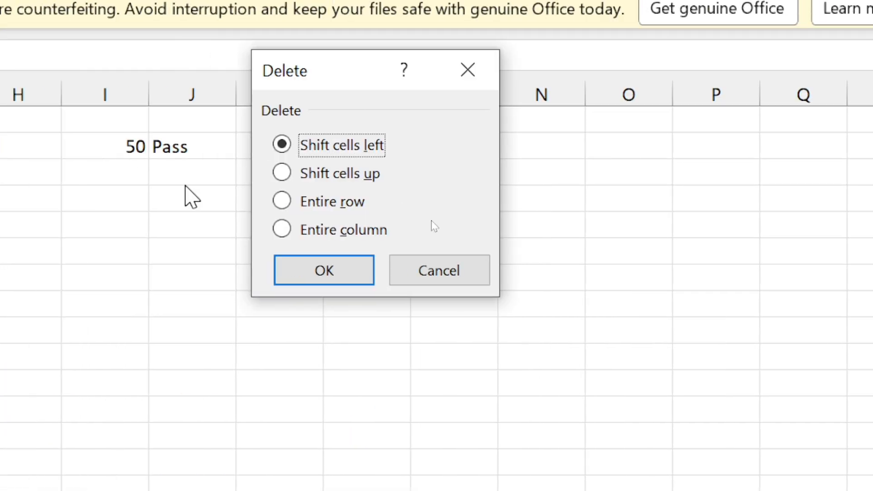
pyautogui.click(480, 84)
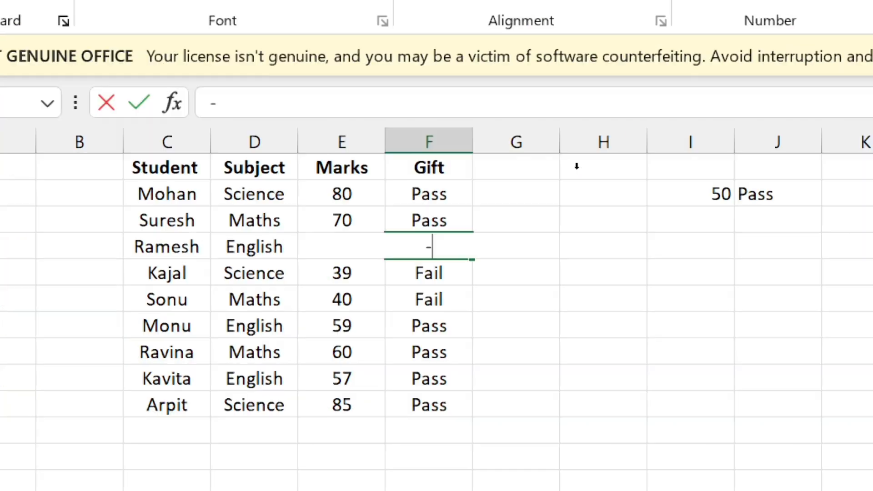
pyautogui.press('super+minus')
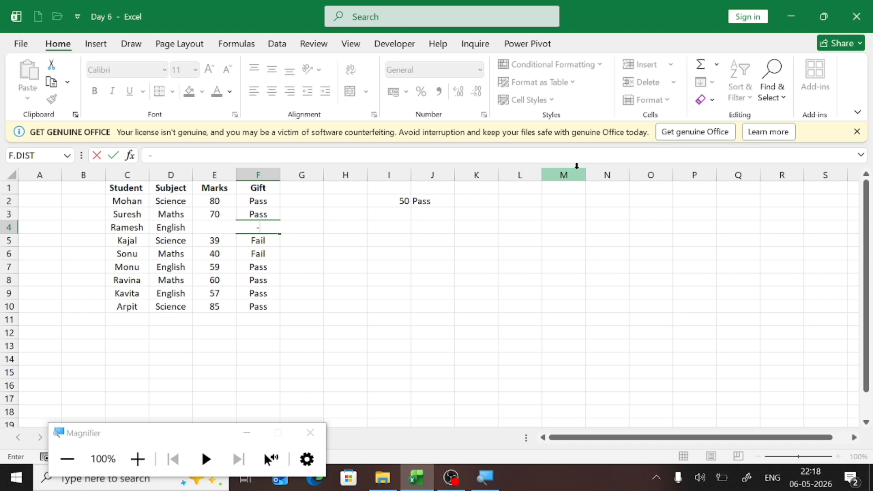
pyautogui.press('Return')
pyautogui.hotkey('ctrl', 'z')
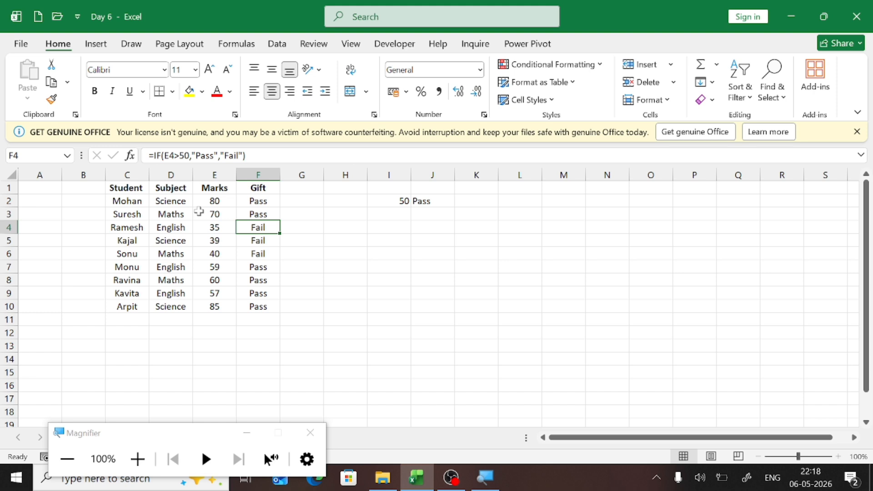
# Rename the Gift header in F1 as Result
pyautogui.press('Up')
pyautogui.press('Up')
pyautogui.press('Up')
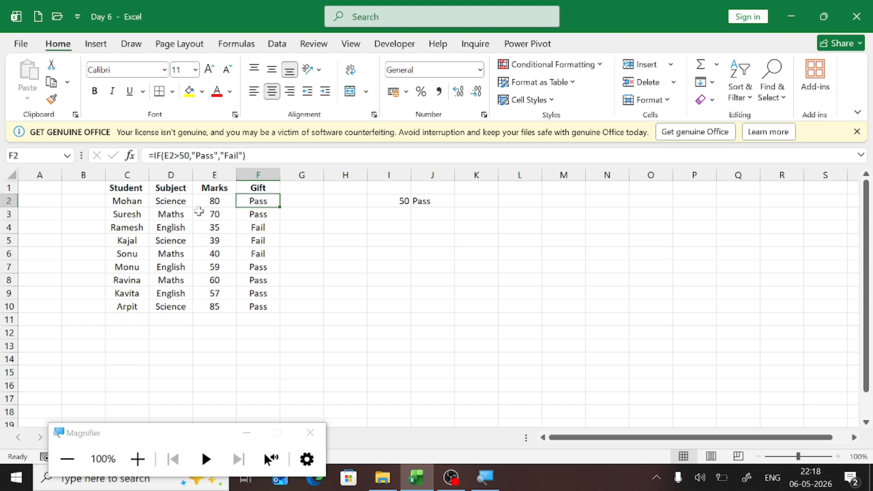
pyautogui.write('R')
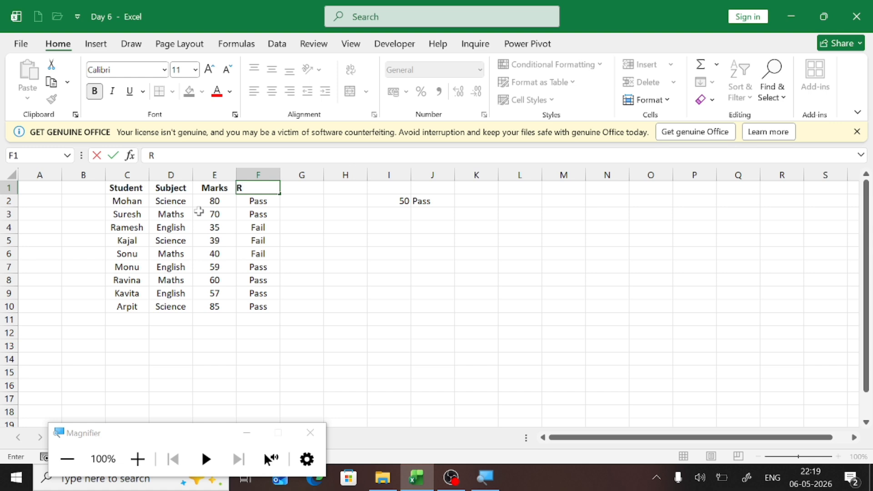
pyautogui.write('esult')
pyautogui.hotkey('ctrl', 'Return')
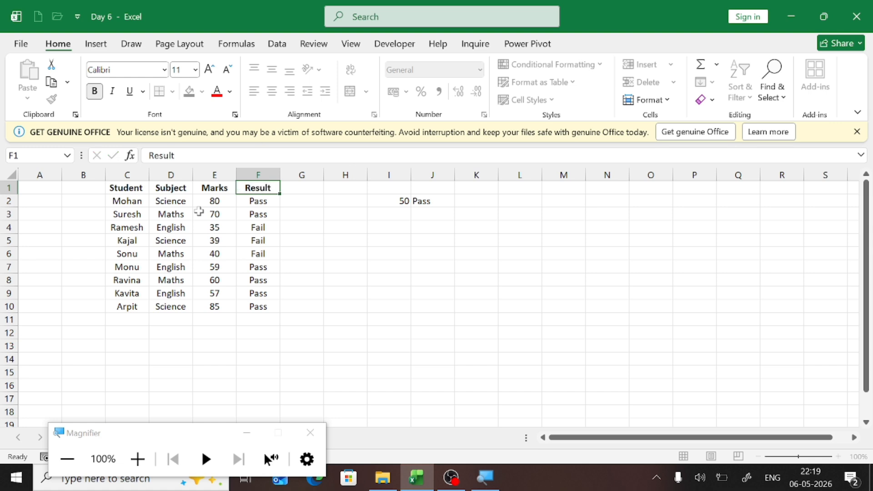
# Clear the pass criterion from cells I2 and J2 beside the table
pyautogui.press('Right')
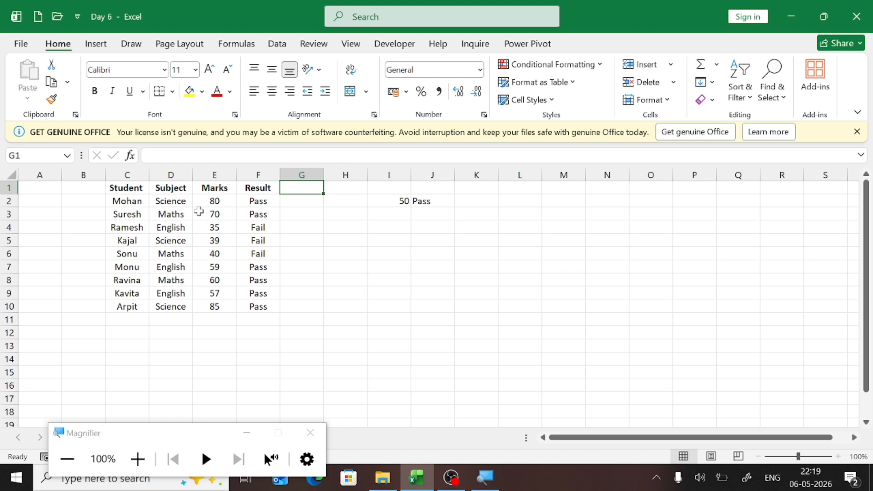
pyautogui.press('Right')
pyautogui.press('Right')
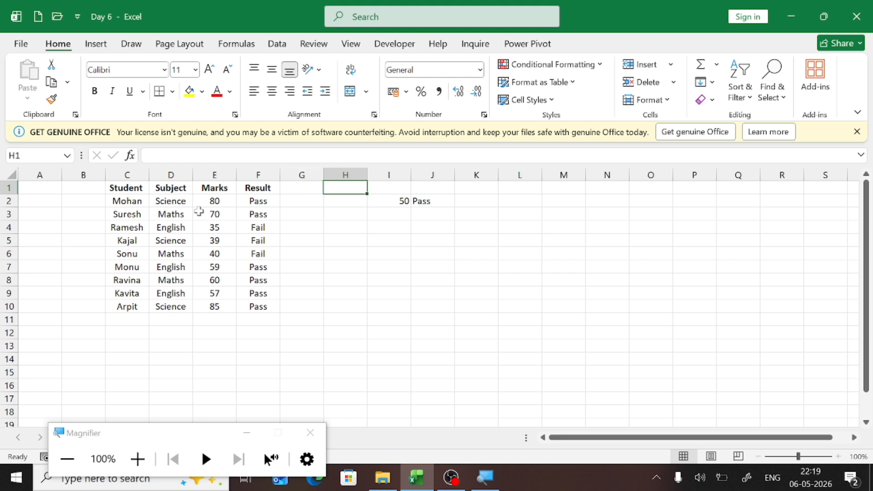
pyautogui.press('Down')
pyautogui.hotkey('shift', 'Right')
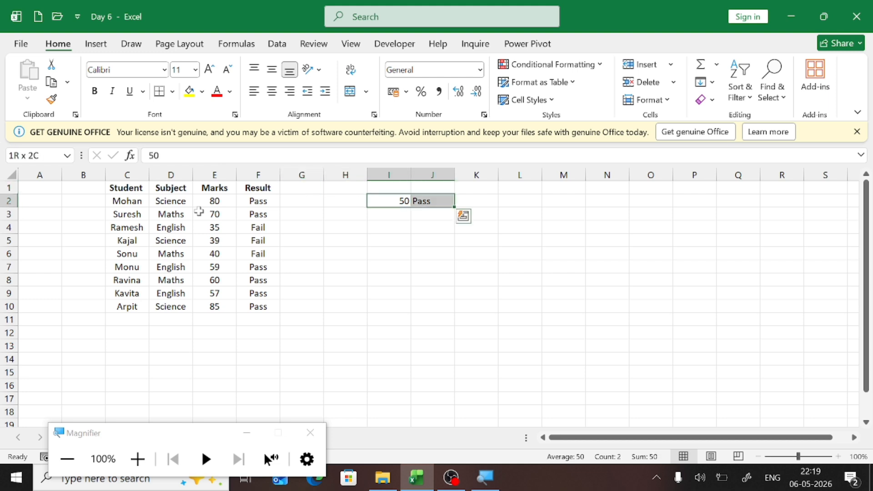
pyautogui.press('Delete')
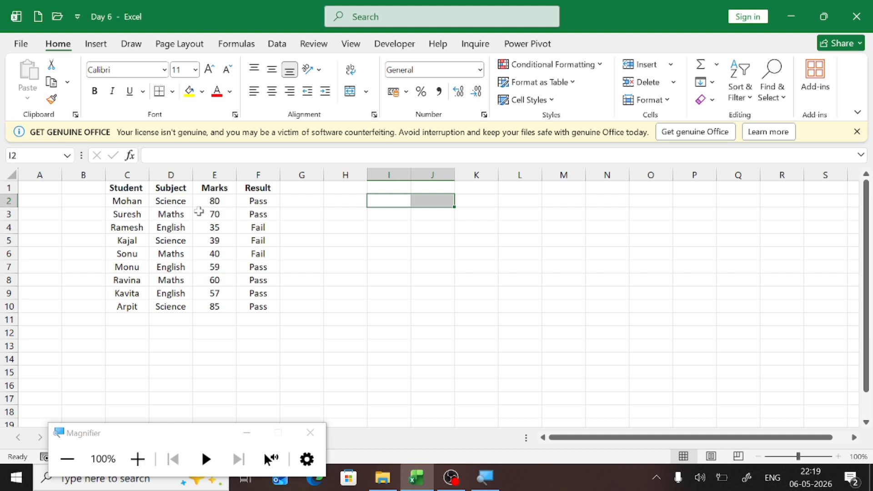
# Enter the gift criterion beside the table, with 80 in I2 and Scooty in J2
pyautogui.write('80')
pyautogui.press('Return')
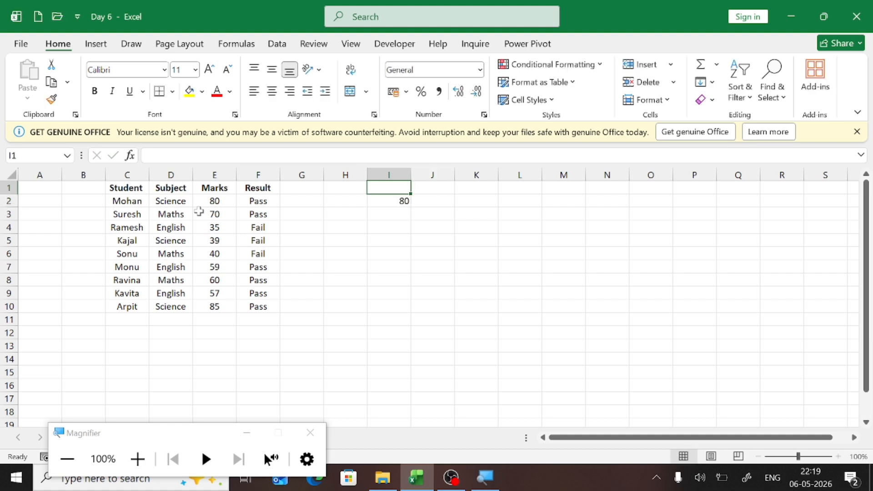
pyautogui.write('S')
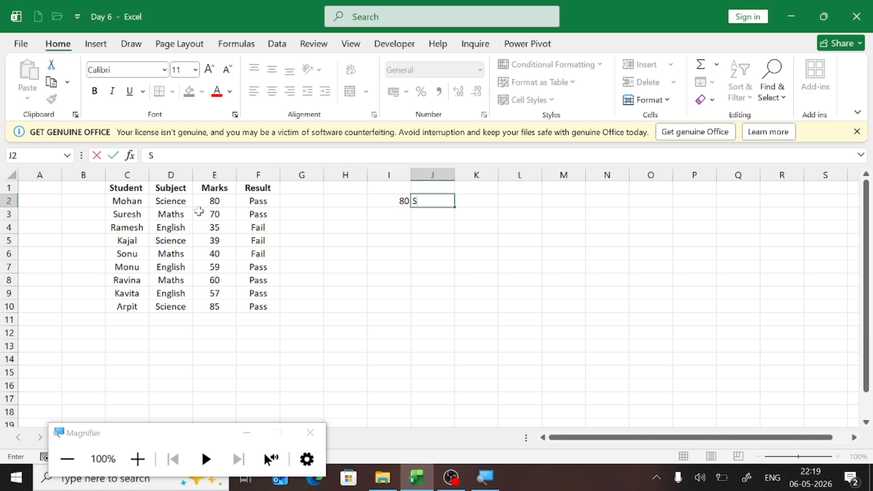
pyautogui.write('cooty')
pyautogui.press('Return')
pyautogui.press('Up')
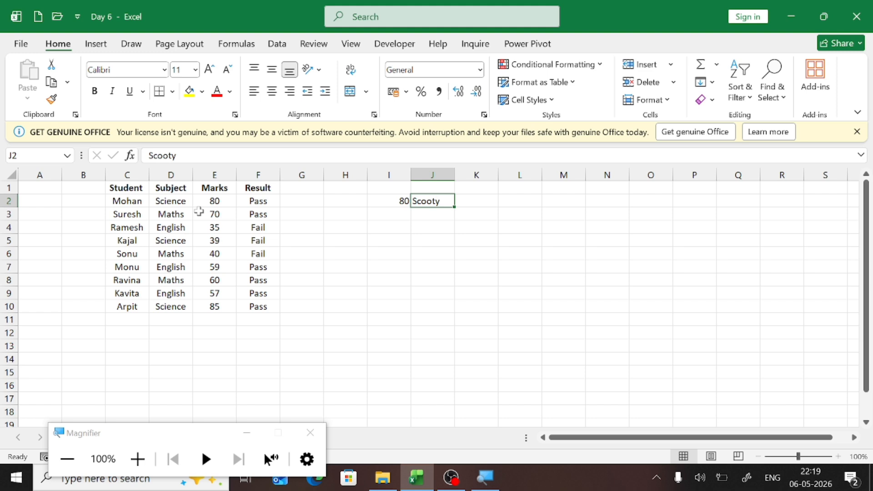
# Add a Gift column header in G1, next to the Result column
pyautogui.press('Left')
pyautogui.press('Left')
pyautogui.press('Up')
pyautogui.press('Left')
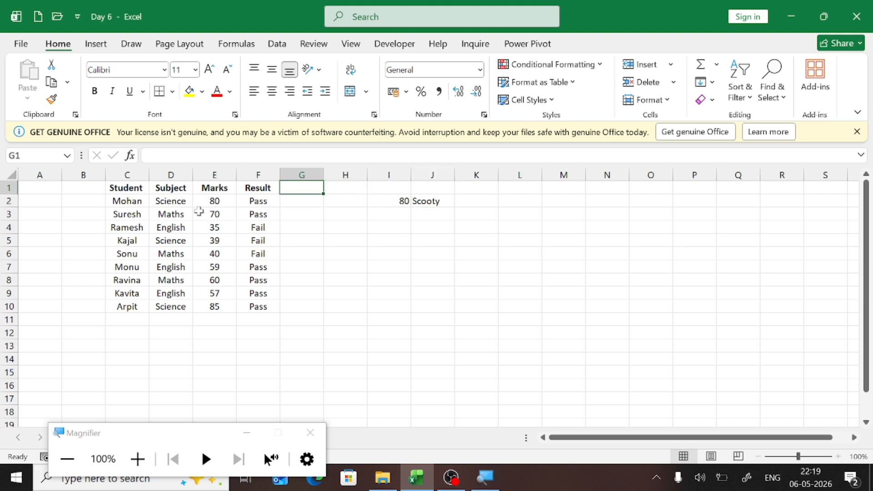
pyautogui.write('Gift')
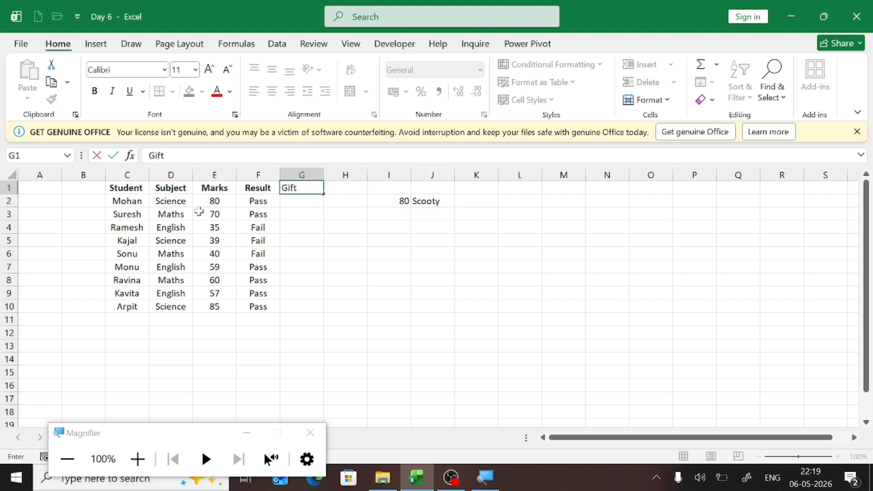
pyautogui.press('Return')
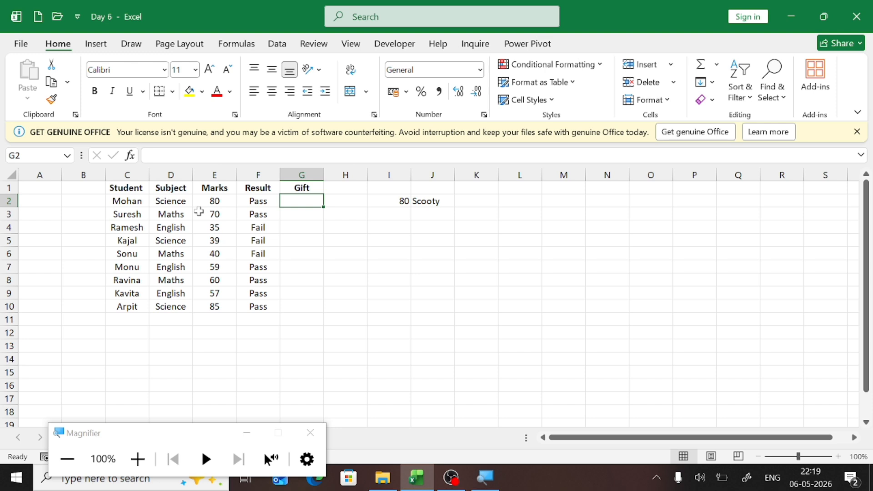
# Enter an IF formula in G2 that returns "Yes" when E2>=80 and "no" otherwise
pyautogui.write('=')
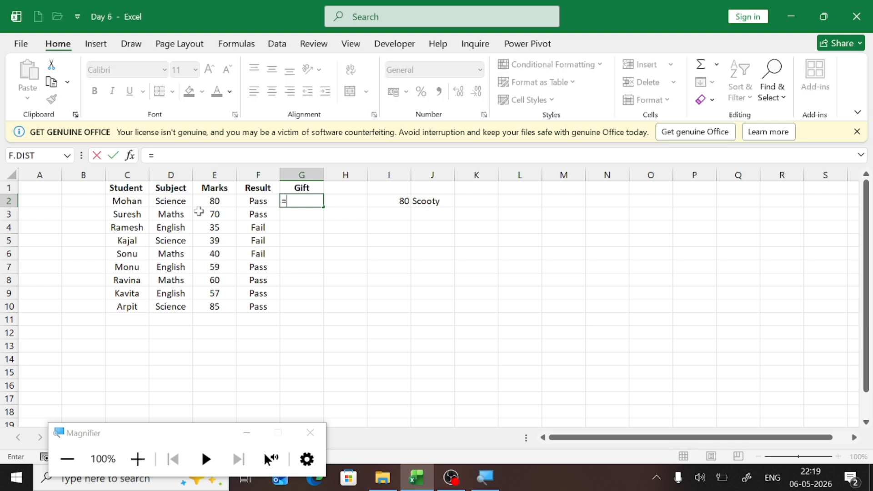
pyautogui.write('if')
pyautogui.press('Tab')
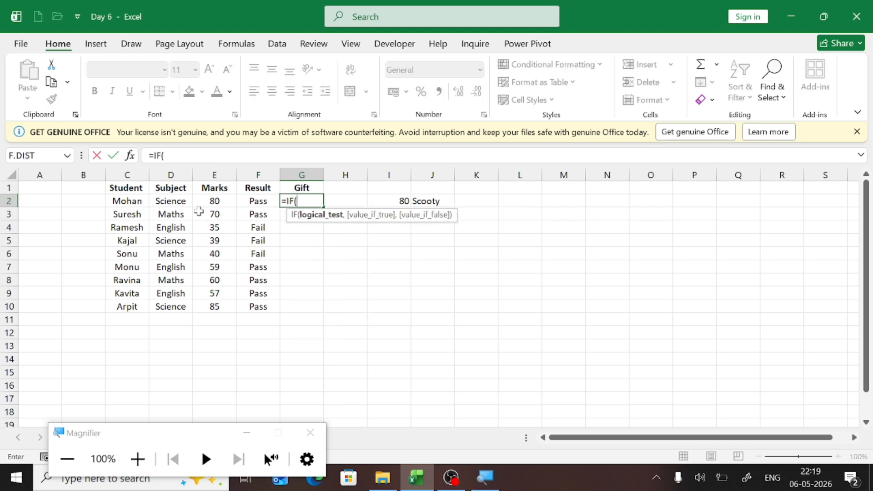
pyautogui.press('Left')
pyautogui.press('Left')
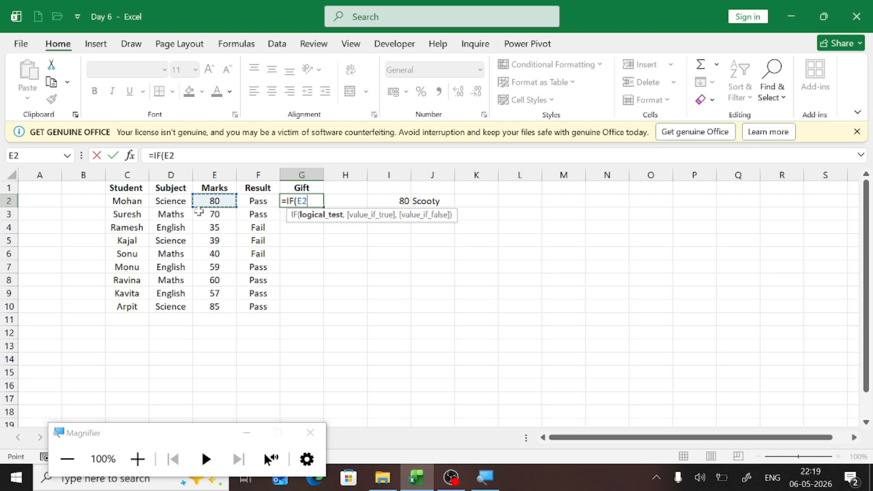
pyautogui.write('>=80,"')
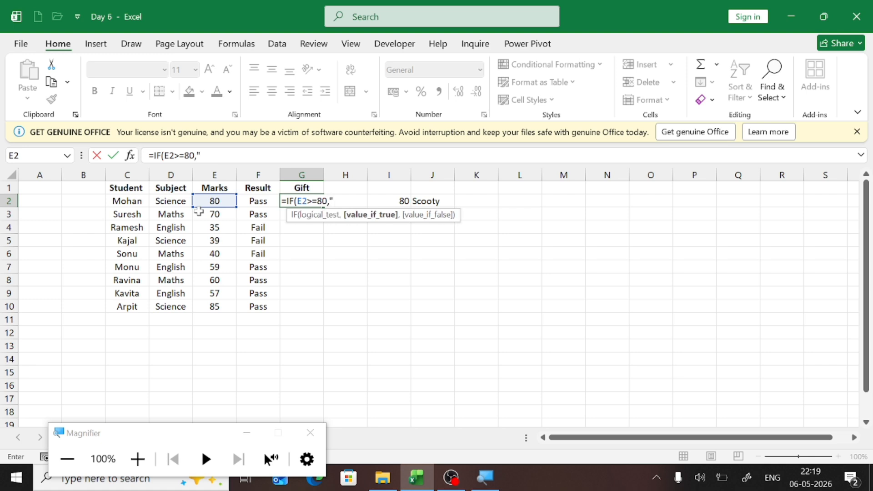
pyautogui.write('Yes",')
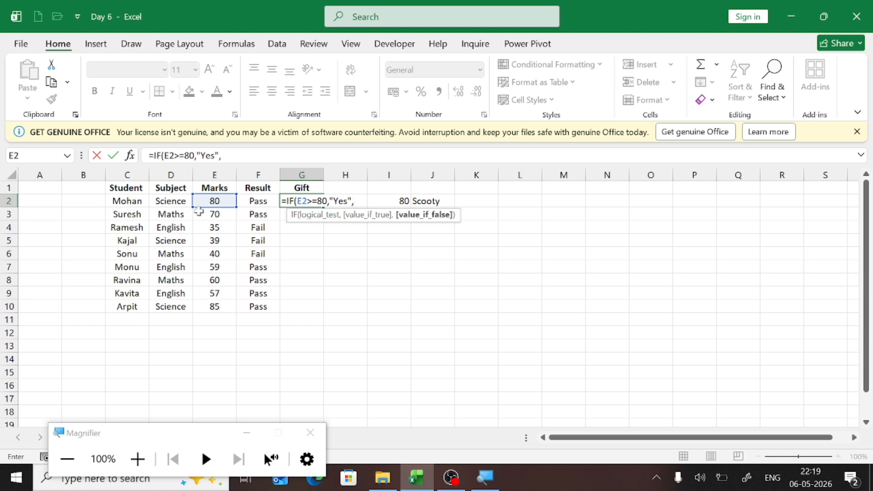
pyautogui.write('"no")')
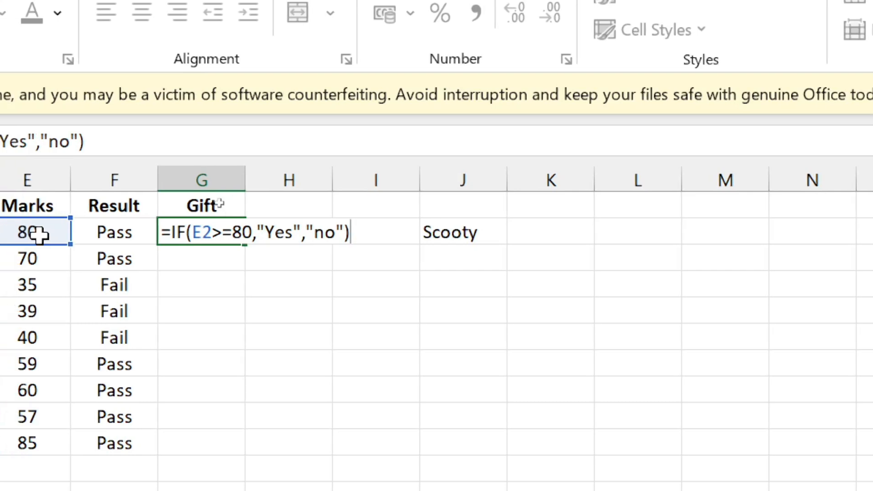
pyautogui.click(18, 241)
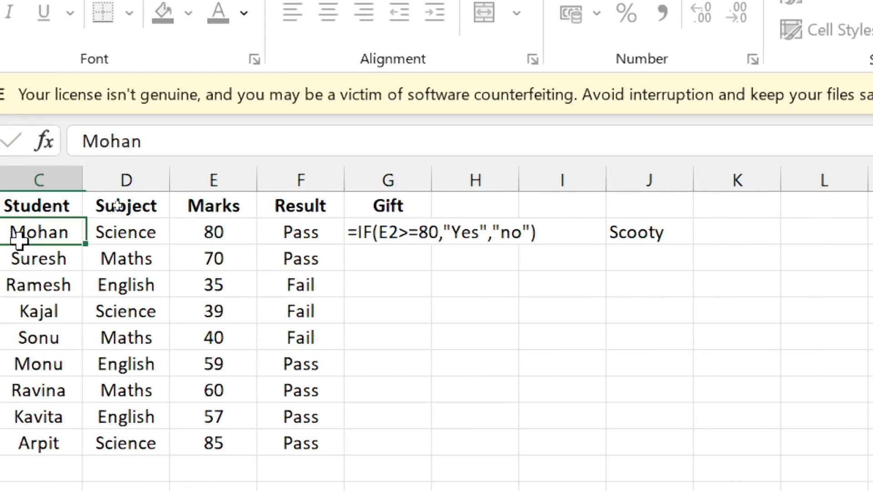
# Fill the IF formula from G2 down the Gift column to the last student in G10
pyautogui.moveTo(19, 234); pyautogui.dragTo(253, 253)
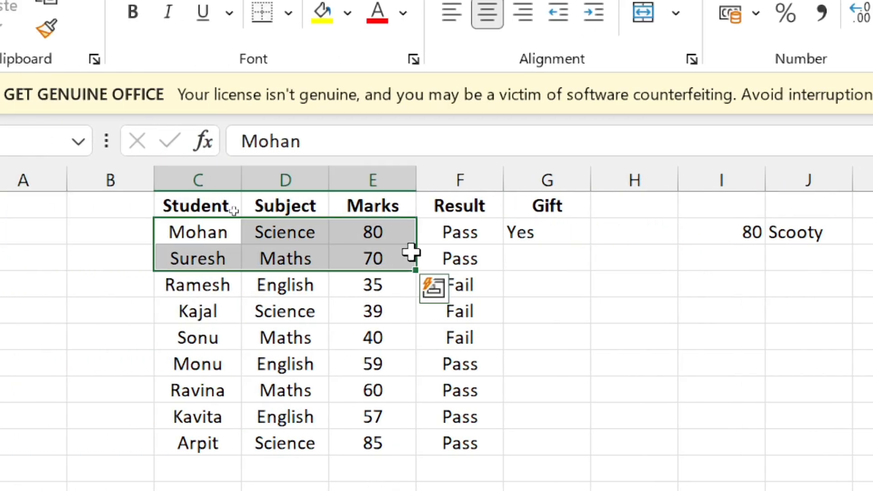
pyautogui.click(548, 230)
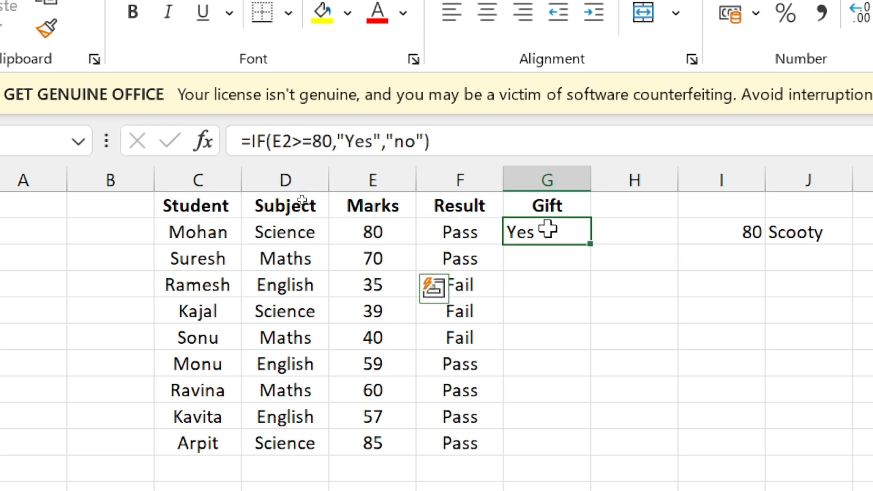
pyautogui.doubleClick(590, 244)
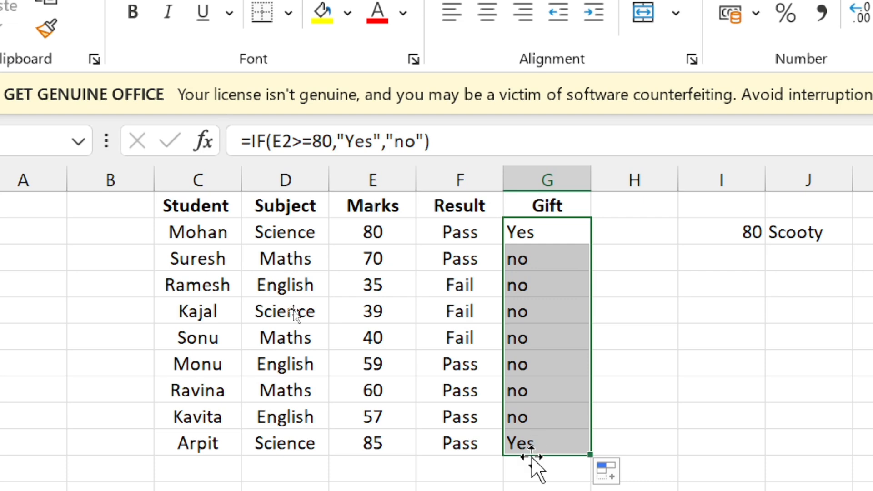
# Change the marks in E5 to 93 to test the Result and Gift formulas
pyautogui.click(390, 309)
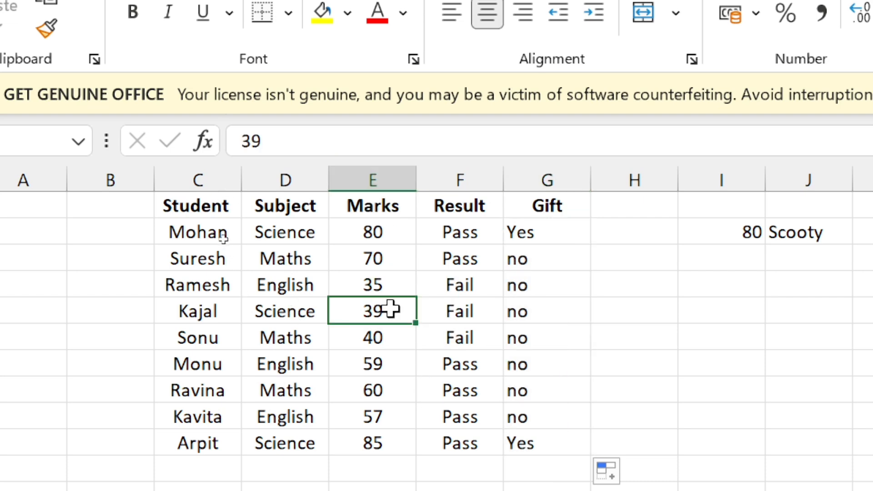
pyautogui.write('93')
pyautogui.press('Return')
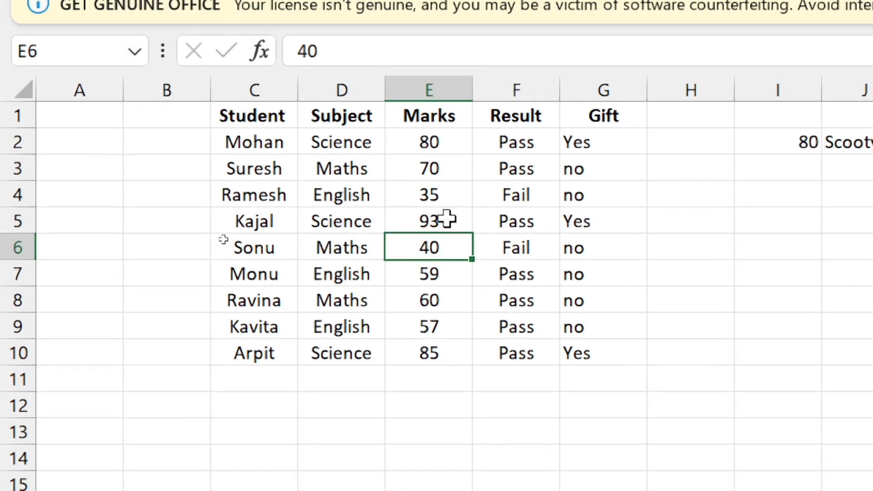
# Check the Gift result and formula in G5, and review the cells above it up to the column headers
pyautogui.press('Up')
pyautogui.press('Right')
pyautogui.press('Right')
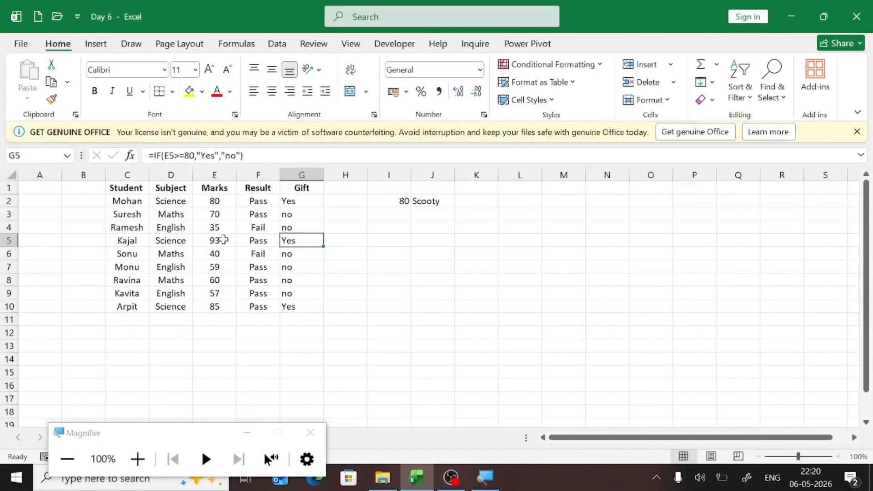
pyautogui.press('Up')
pyautogui.press('Up')
pyautogui.press('Up')
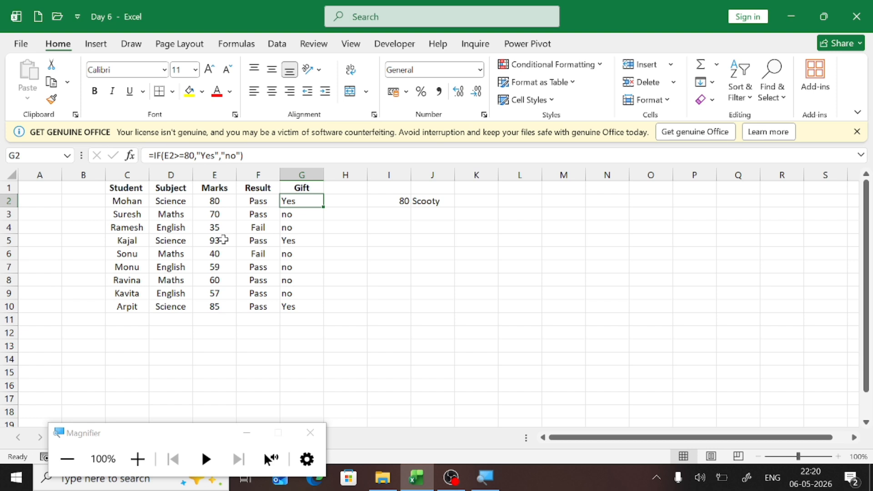
pyautogui.press('Up')
pyautogui.press('Left')
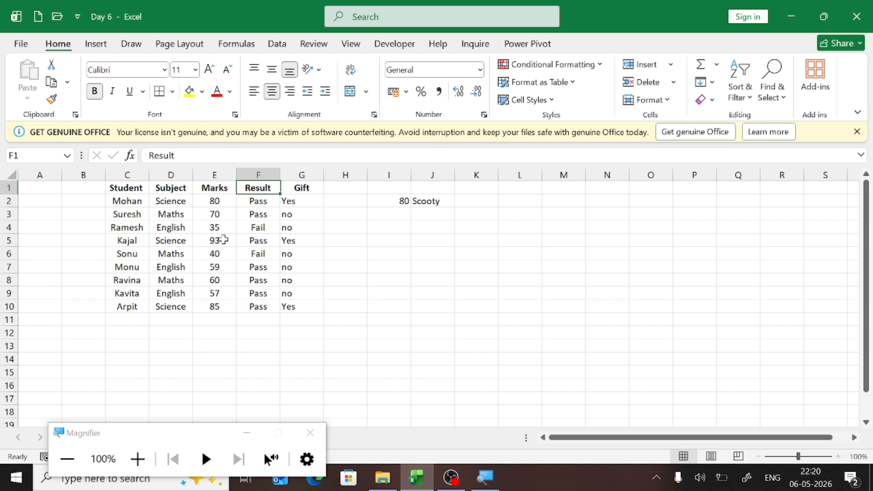
# Apply all borders to the whole student table, C1:G10
pyautogui.press('Left')
pyautogui.press('Left')
pyautogui.press('Left')
pyautogui.hotkey('ctrl', 'shift', 'Down')
pyautogui.hotkey('ctrl', 'shift', 'Right')
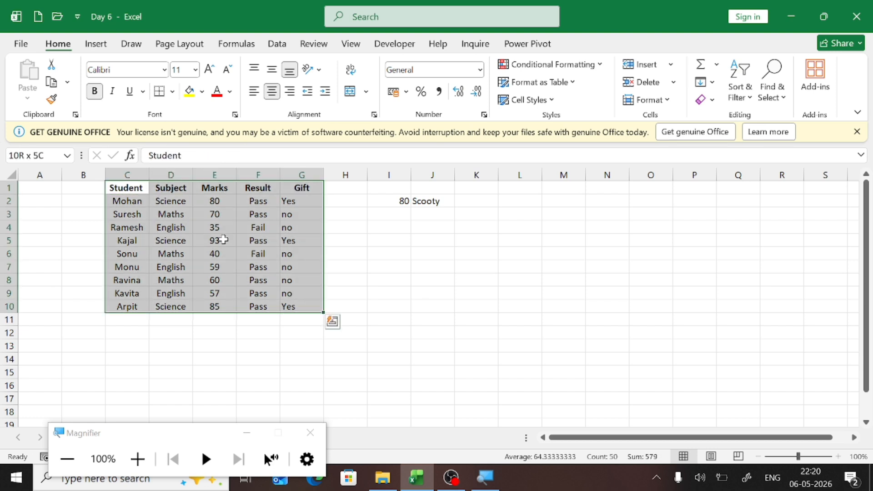
pyautogui.press('alt')
pyautogui.press('Escape')
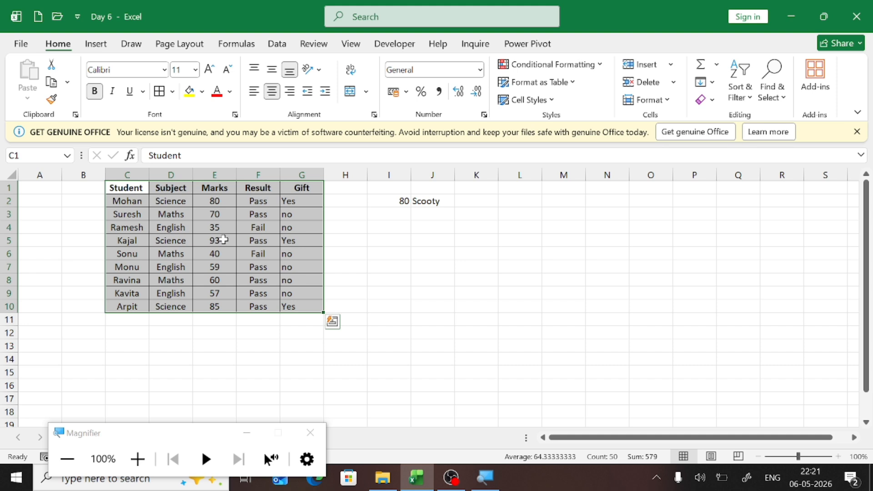
pyautogui.press('Up')
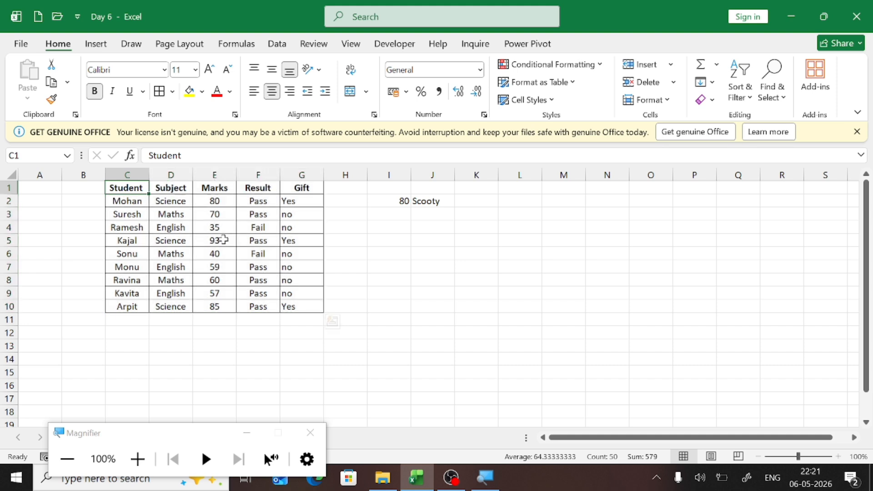
# Clear the gift note in cells I2:J2 beside the table
pyautogui.press('Down')
pyautogui.press('Right')
pyautogui.press('Right')
pyautogui.press('Right')
pyautogui.press('Right')
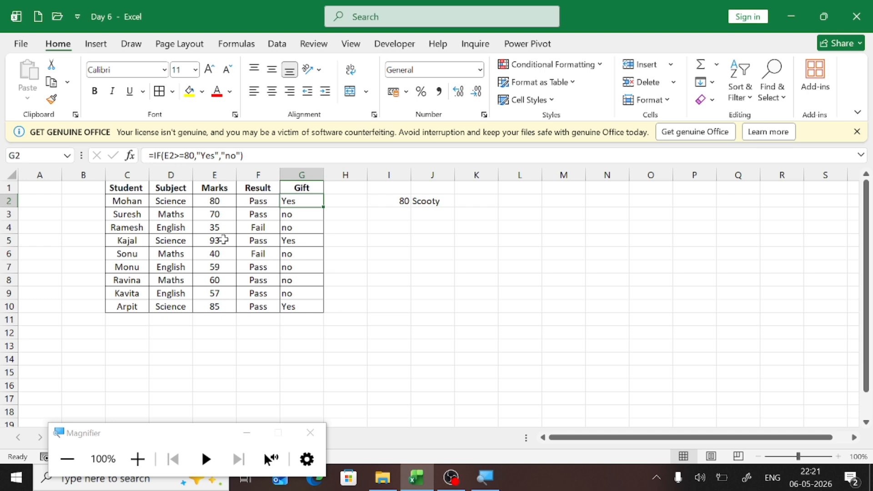
pyautogui.press('Right')
pyautogui.press('Right')
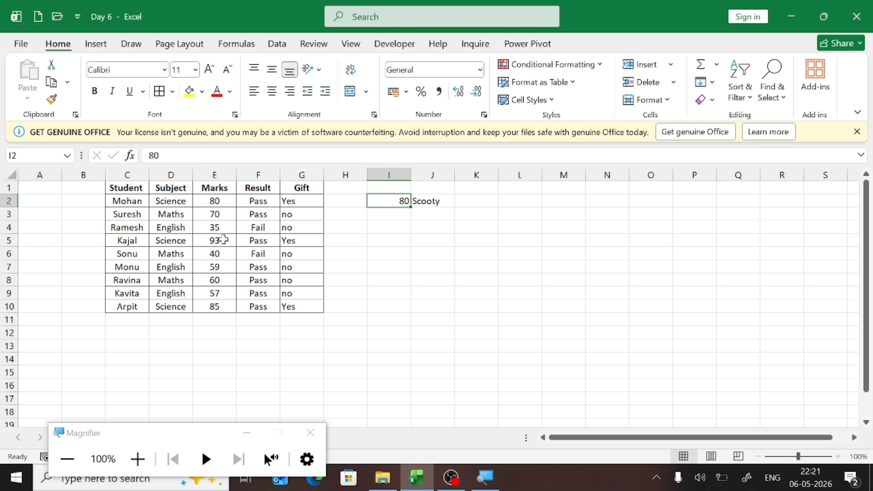
pyautogui.hotkey('shift', 'Right')
pyautogui.press('Delete')
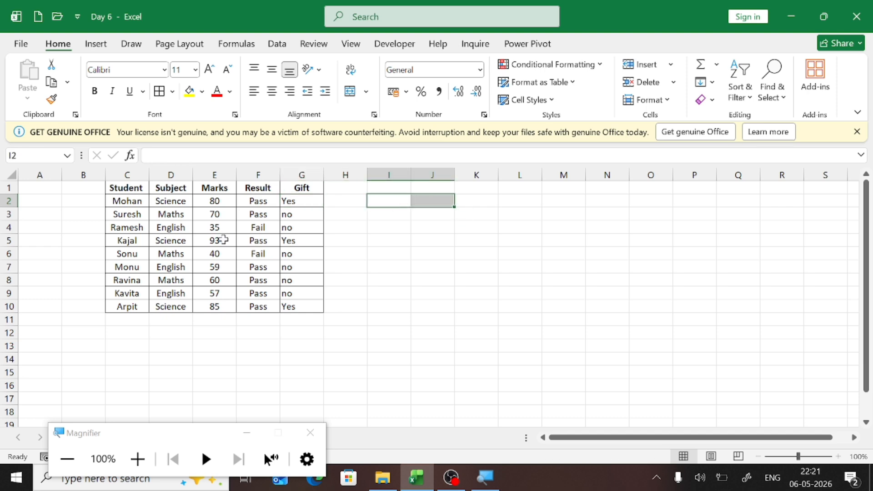
# Add a "Grade" column header in H1, next to the Gift column
pyautogui.press('Up')
pyautogui.press('Down')
pyautogui.press('Right')
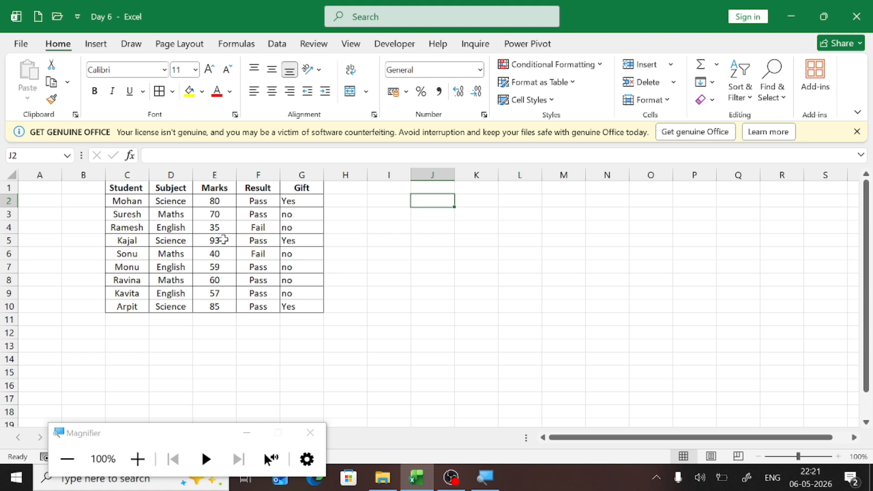
pyautogui.press('Up')
pyautogui.press('Left')
pyautogui.press('Left')
pyautogui.write('Grade')
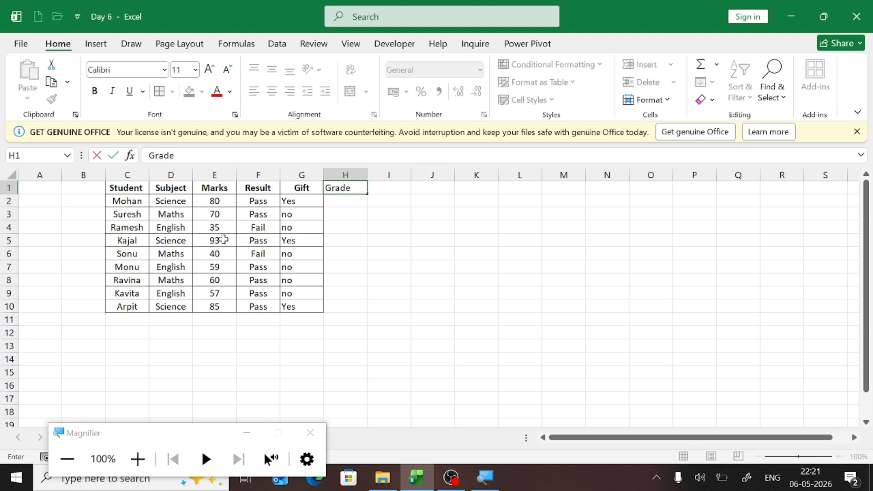
pyautogui.press('Return')
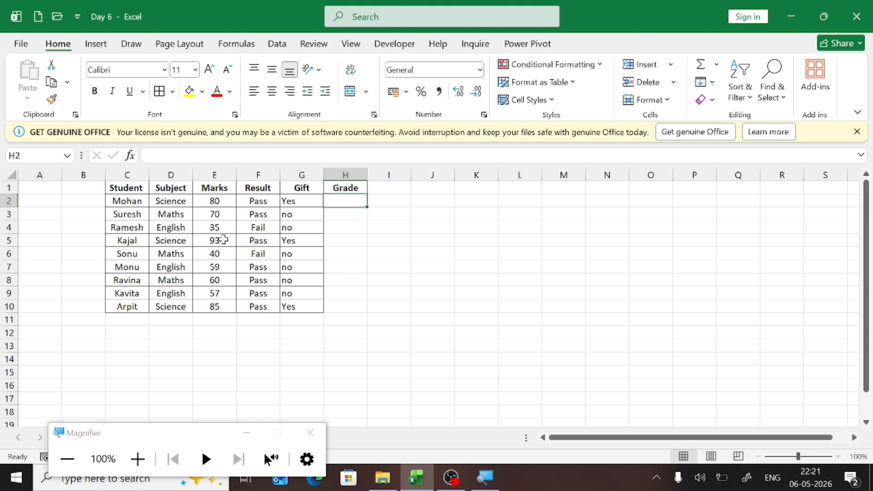
# Apply all borders to the empty Grade cells H2:H10
pyautogui.hotkey('shift', 'Down')
pyautogui.hotkey('shift', 'Down')
pyautogui.hotkey('shift', 'Down')
pyautogui.hotkey('shift', 'Down')
pyautogui.hotkey('shift', 'Down')
pyautogui.hotkey('shift', 'Down')
pyautogui.hotkey('shift', 'Down')
pyautogui.hotkey('shift', 'Down')
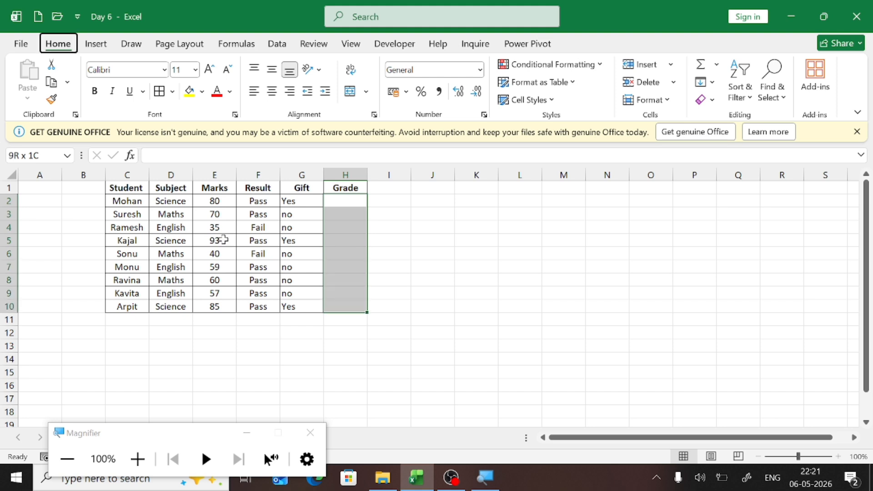
# Start a grade criteria list with 80 in K2 and grade A in L2
pyautogui.press('Right')
pyautogui.press('Right')
pyautogui.press('Right')
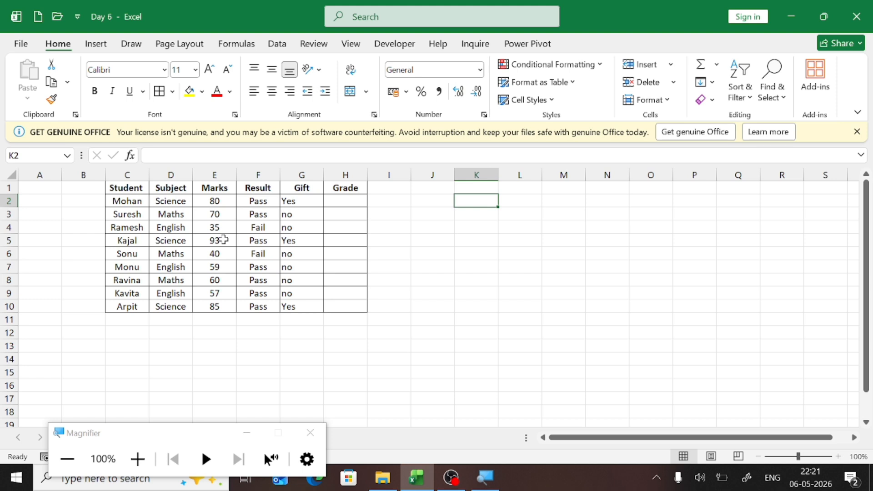
pyautogui.write('80')
pyautogui.press('Right')
pyautogui.write('A')
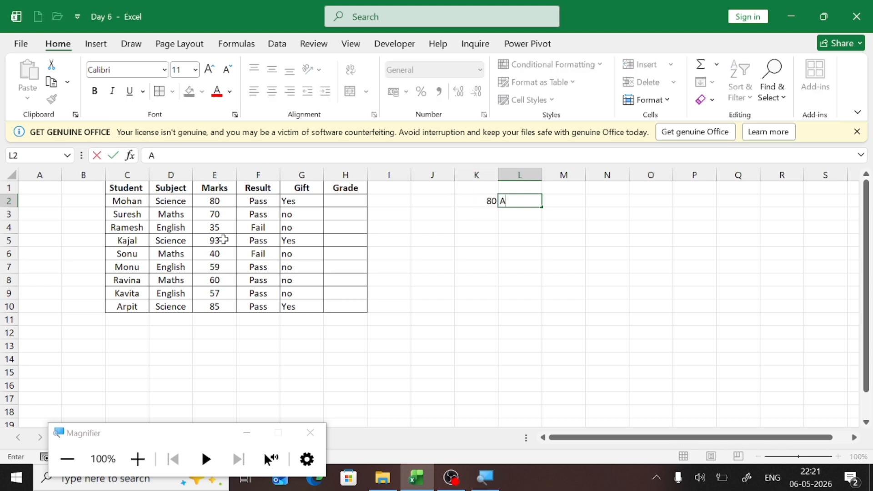
pyautogui.press('Return')
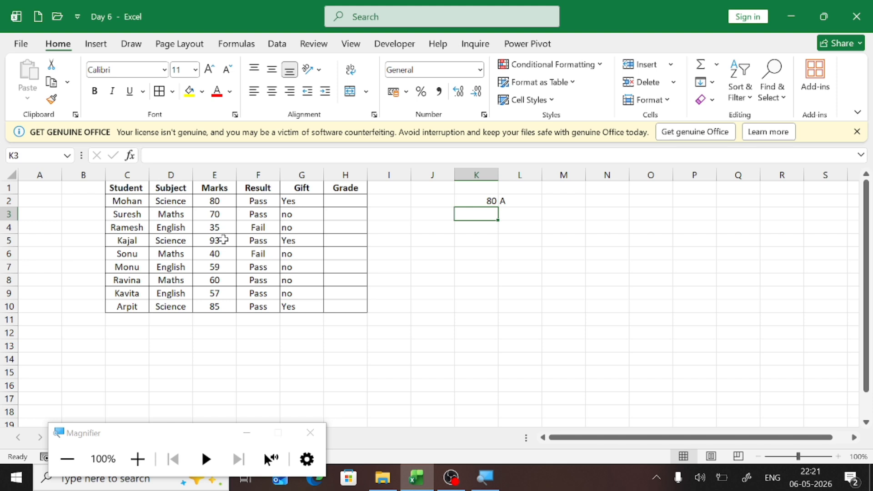
# Extend the grade criteria with 60 in K3 for grade B in L3, and grade C alone in L4
pyautogui.write('60')
pyautogui.press('Right')
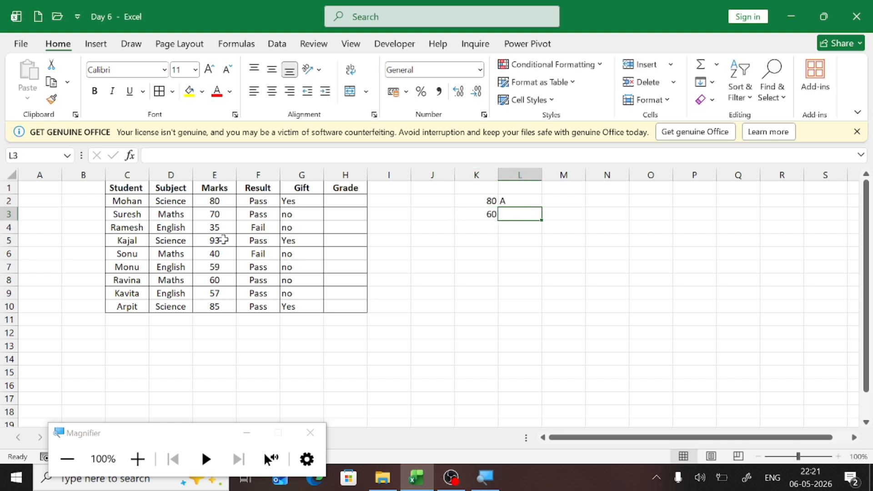
pyautogui.write('B')
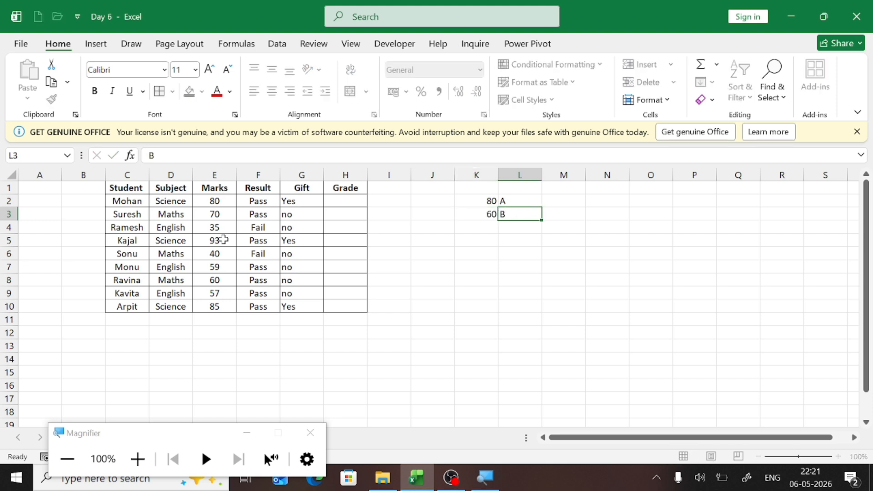
pyautogui.press('Return')
pyautogui.press('Right')
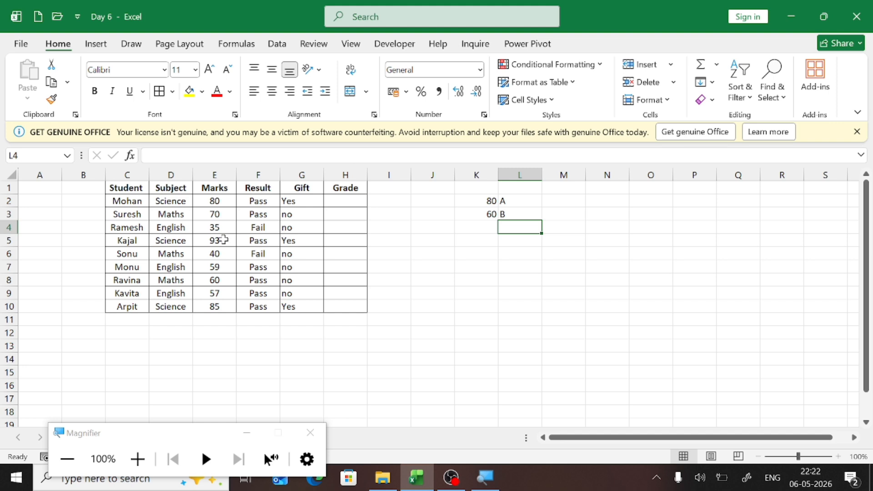
pyautogui.write('C')
pyautogui.press('Return')
pyautogui.press('Up')
pyautogui.press('Left')
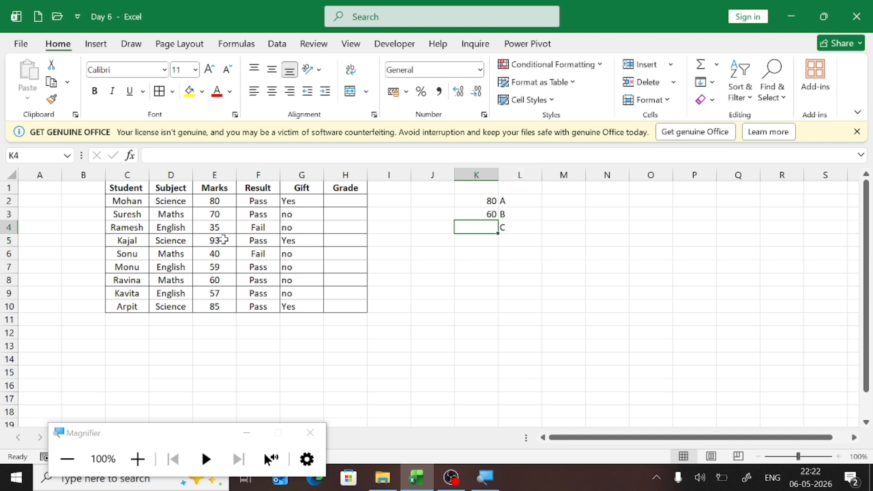
# Begin an IF formula in H2 that tests E2>=80 and returns "A" when true, with the view magnified
pyautogui.press('Left')
pyautogui.press('Left')
pyautogui.press('Left')
pyautogui.press('Up')
pyautogui.press('Up')
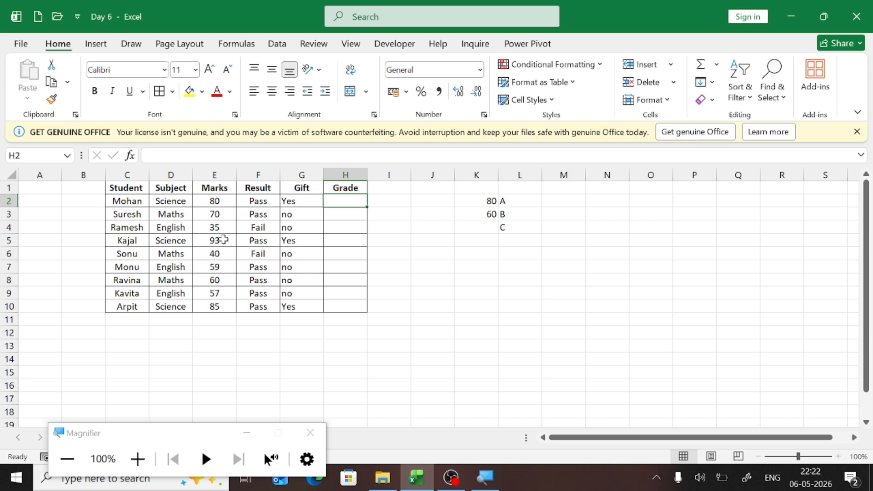
pyautogui.press('super+plus')
pyautogui.write('=')
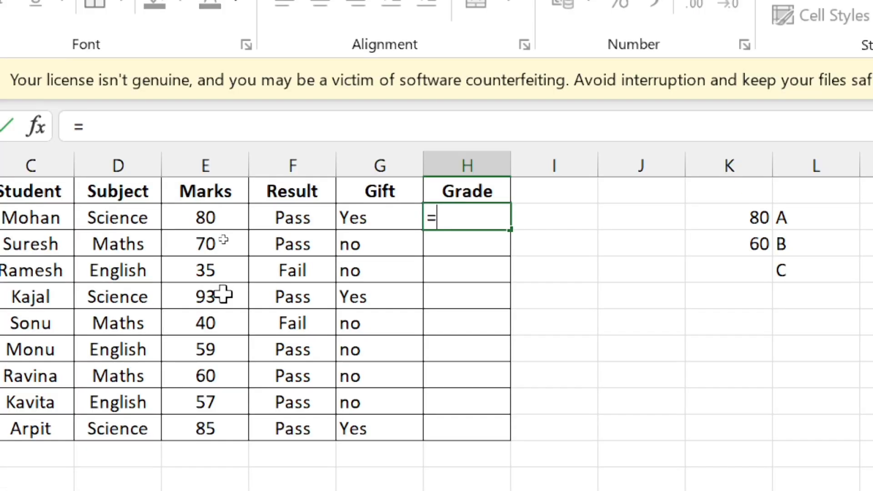
pyautogui.write('if')
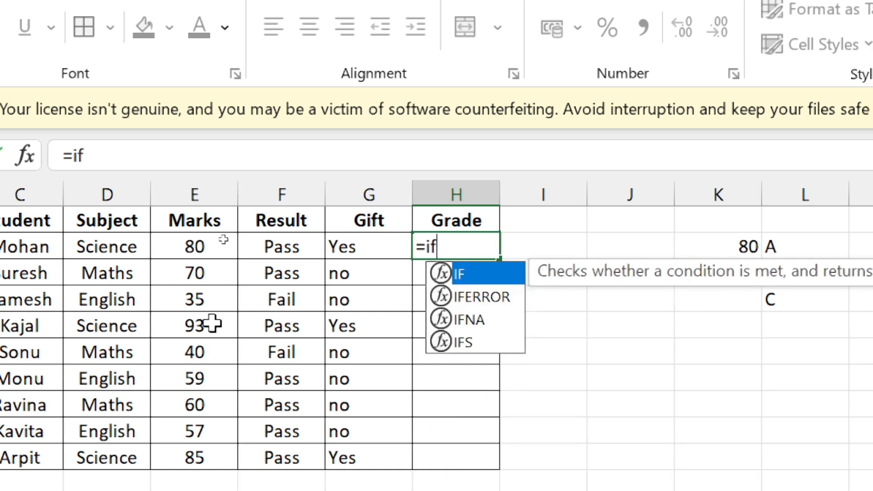
pyautogui.press('Tab')
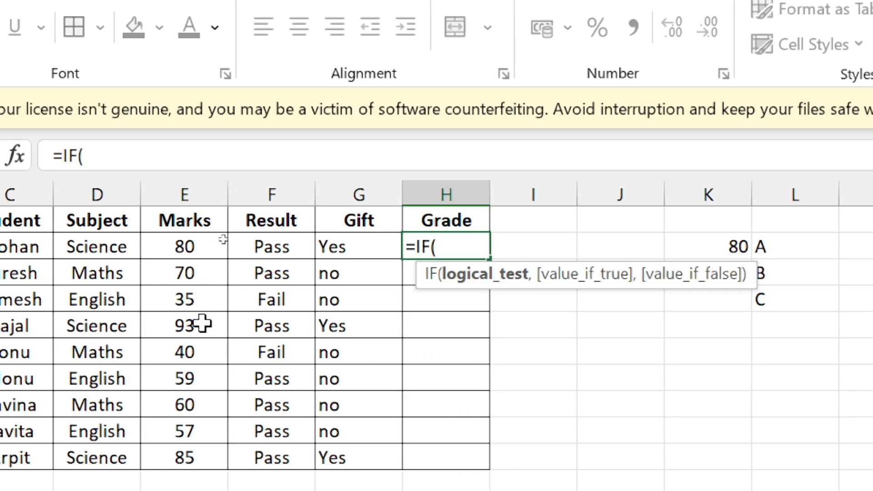
pyautogui.press('Left')
pyautogui.press('Left')
pyautogui.press('Left')
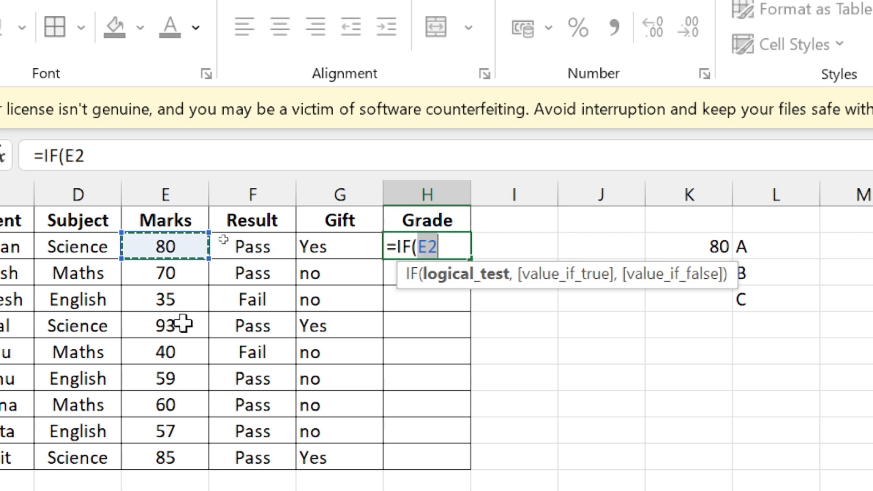
pyautogui.write('>')
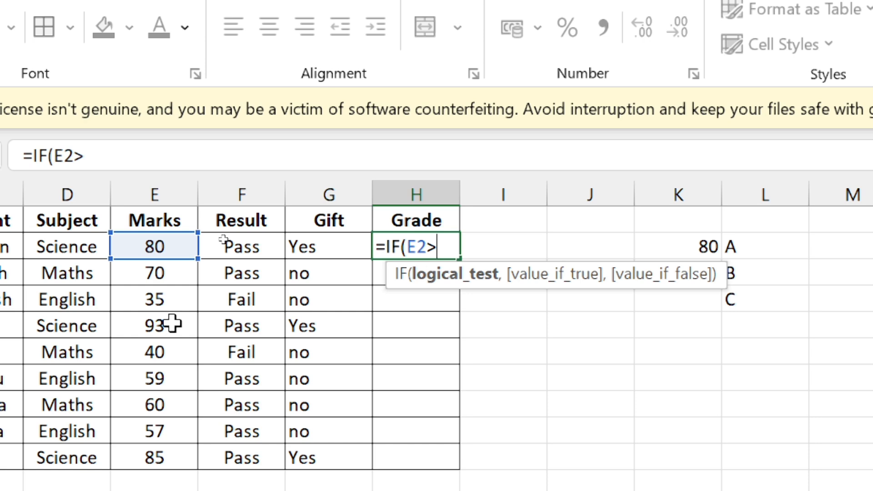
pyautogui.write('=80')
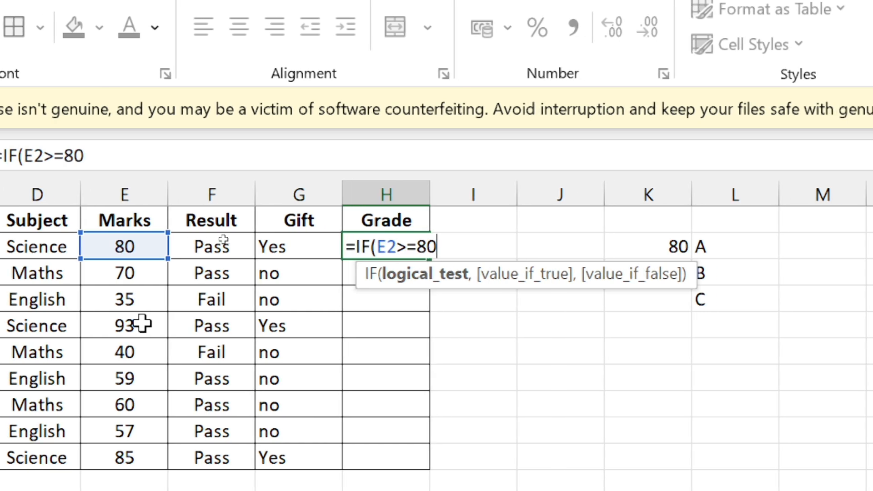
pyautogui.write(',')
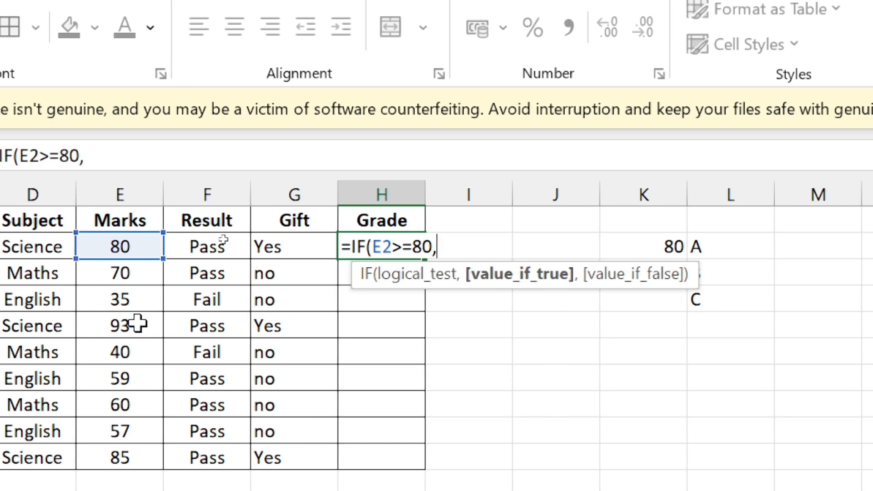
pyautogui.write('"A')
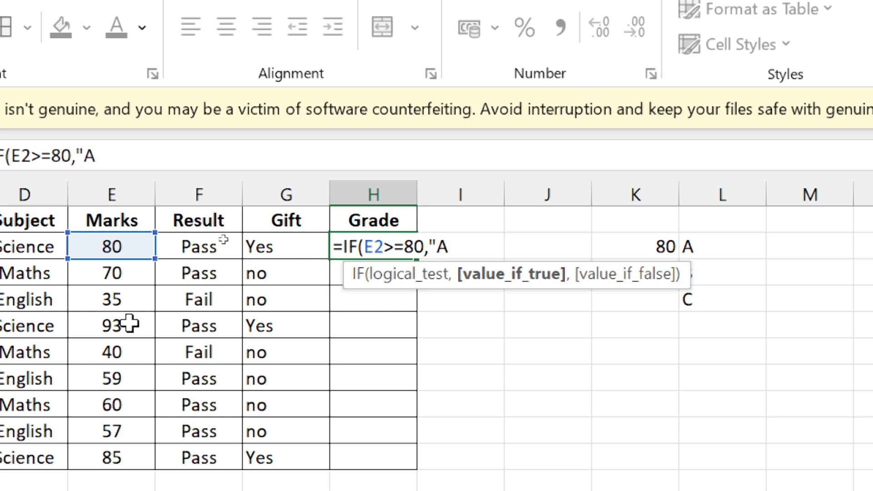
pyautogui.write('"')
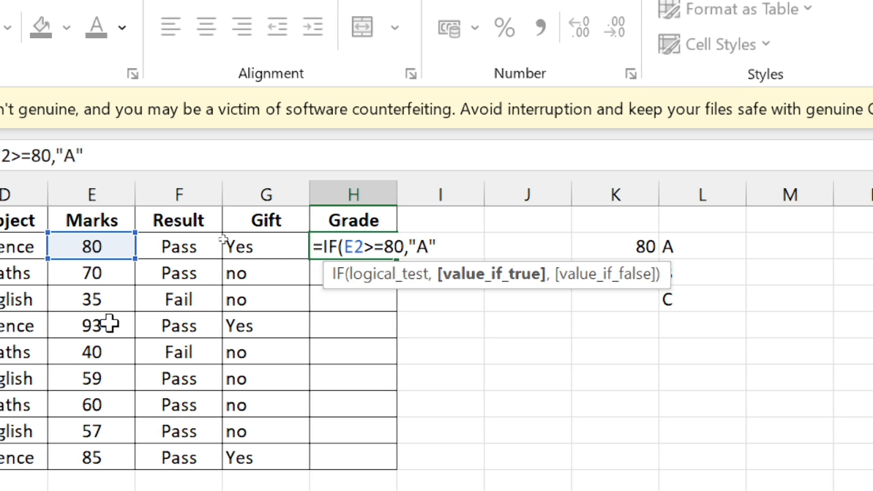
# Nest a second IF as the false value in H2's formula, testing E2>=60 and returning "B" when true
pyautogui.write(',if')
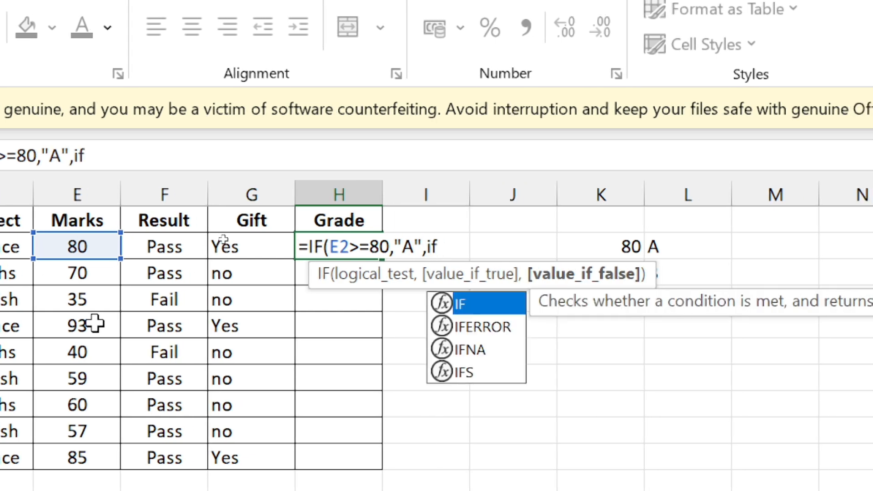
pyautogui.press('Tab')
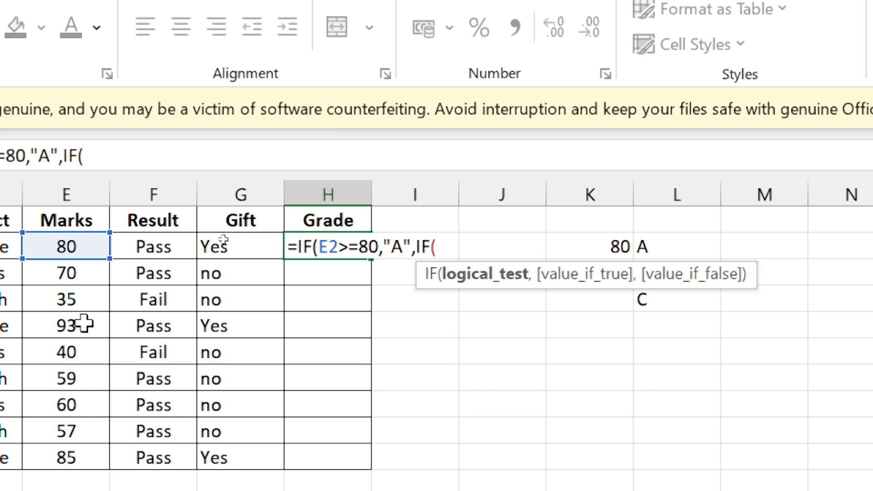
pyautogui.write('e2')
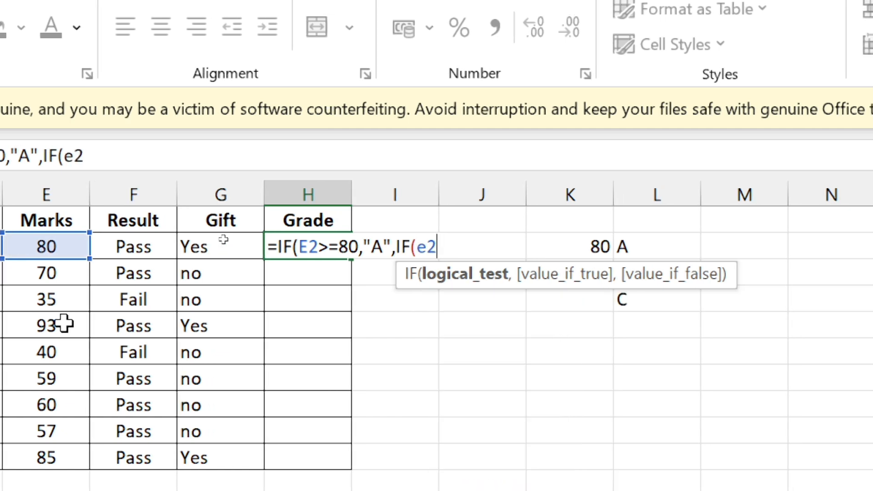
pyautogui.write('>=')
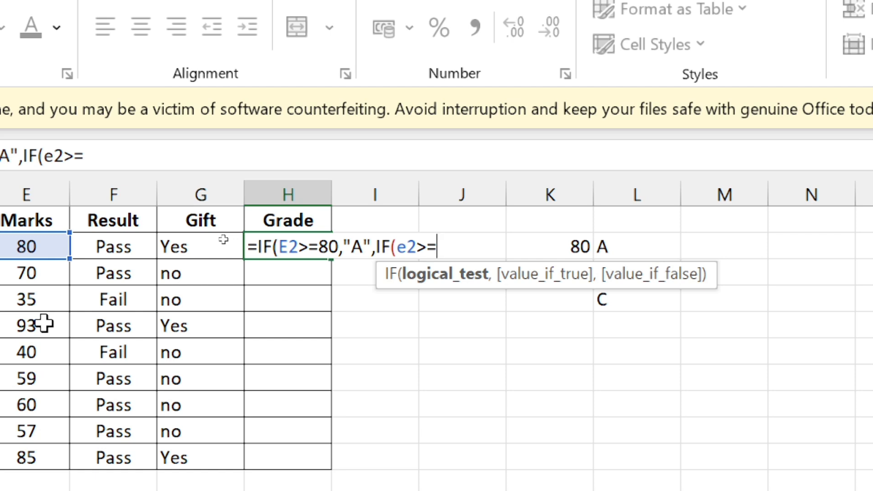
pyautogui.write('60,')
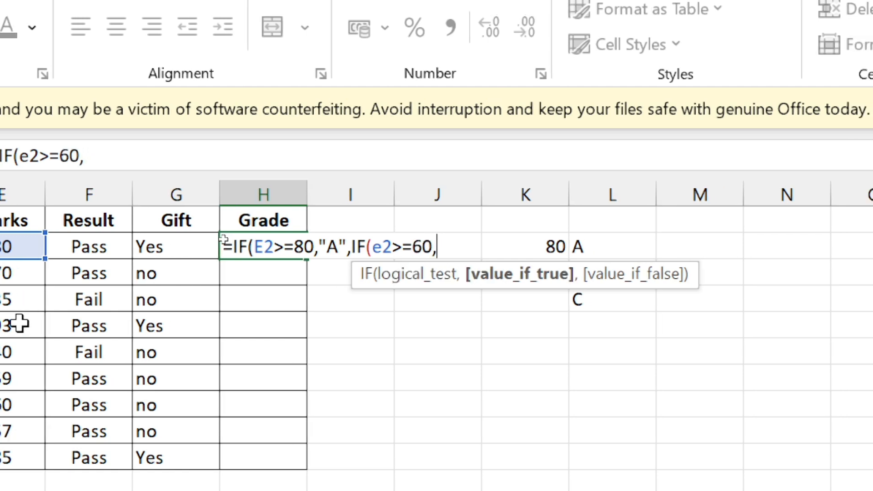
pyautogui.write('"B')
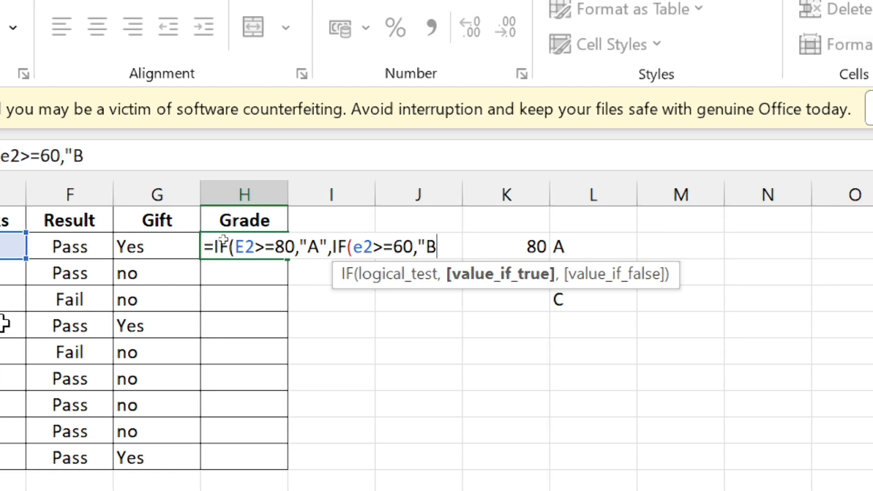
pyautogui.write('",')
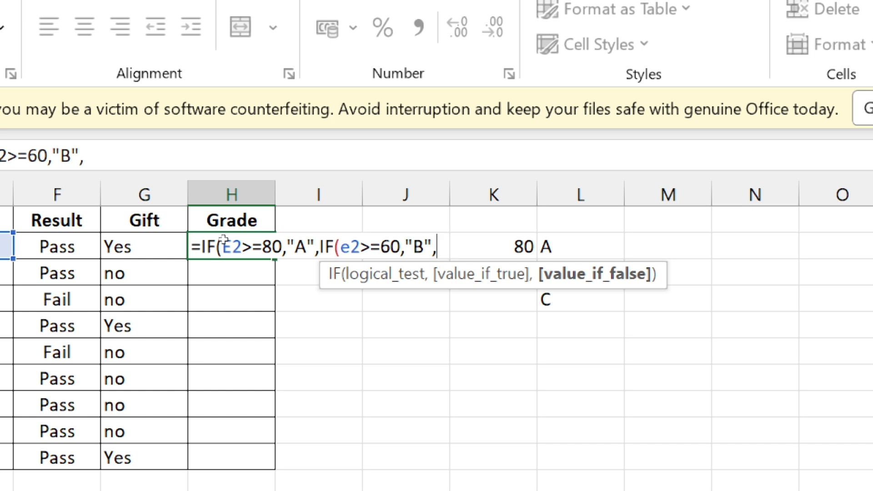
# Finish the nested IF in H2 with "C" as the final false value, close both functions and enter the formula
pyautogui.write('"')
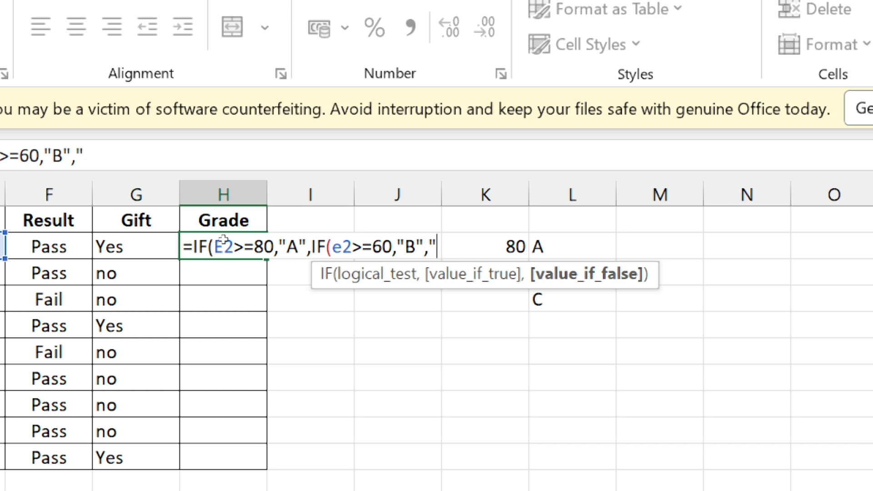
pyautogui.write('C')
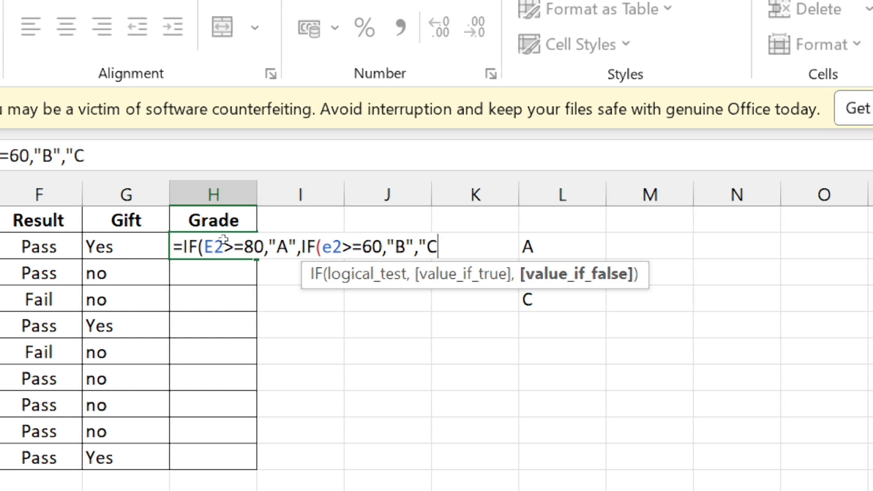
pyautogui.write('"')
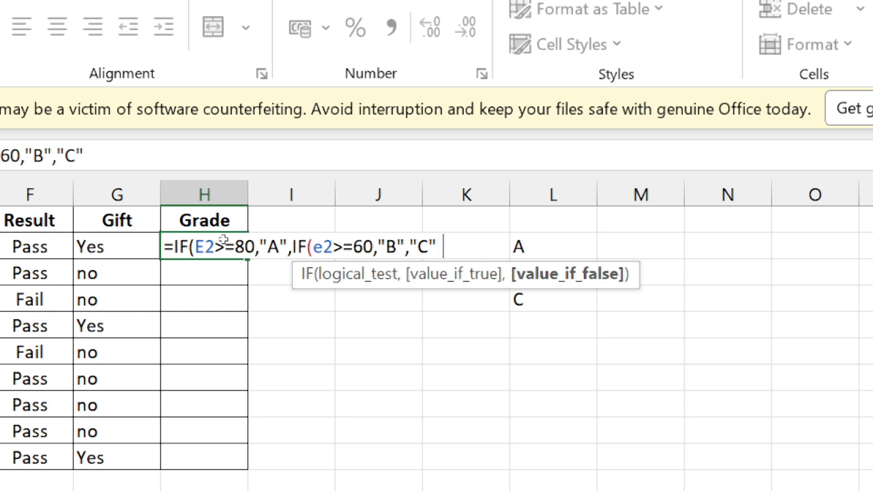
pyautogui.write(')')
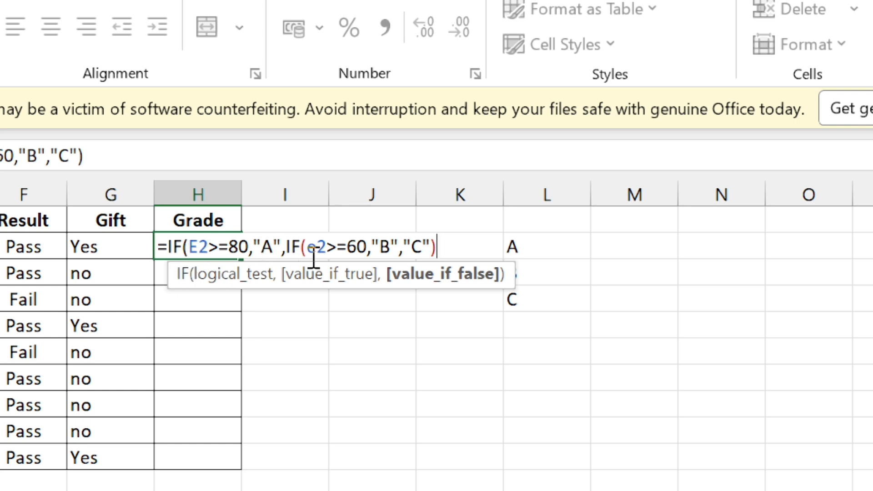
pyautogui.write(')')
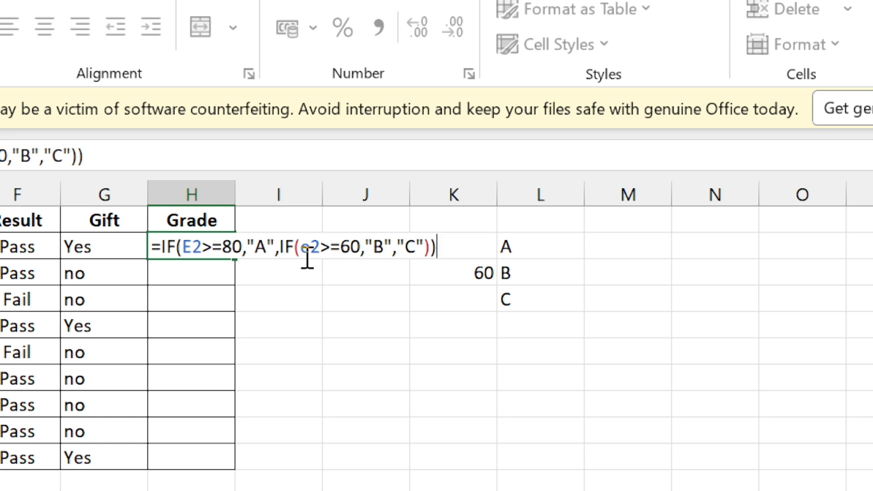
pyautogui.press('Return')
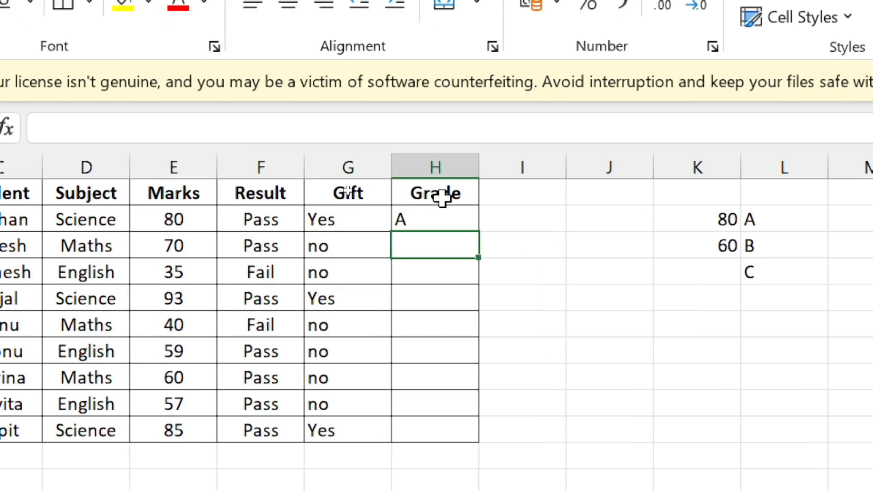
# Fill the Grade formula from H2 down to H10 and check the copied formulas in H3 to H6
pyautogui.click(435, 215)
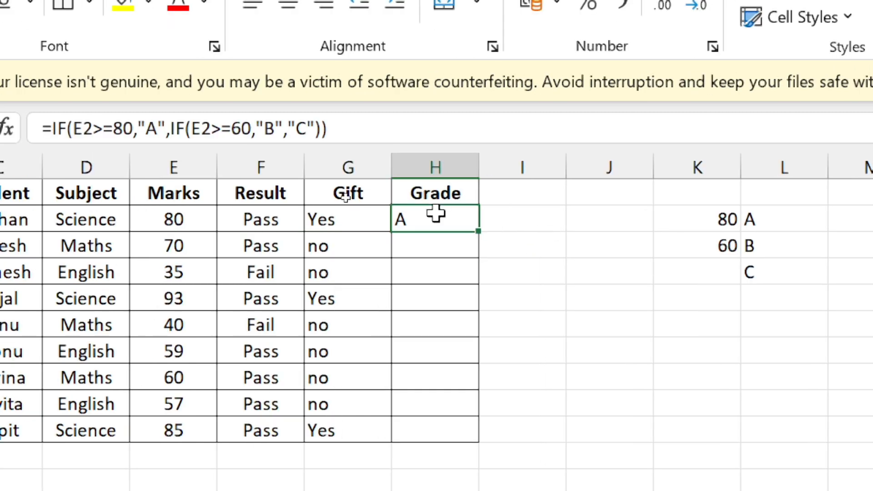
pyautogui.doubleClick(481, 234)
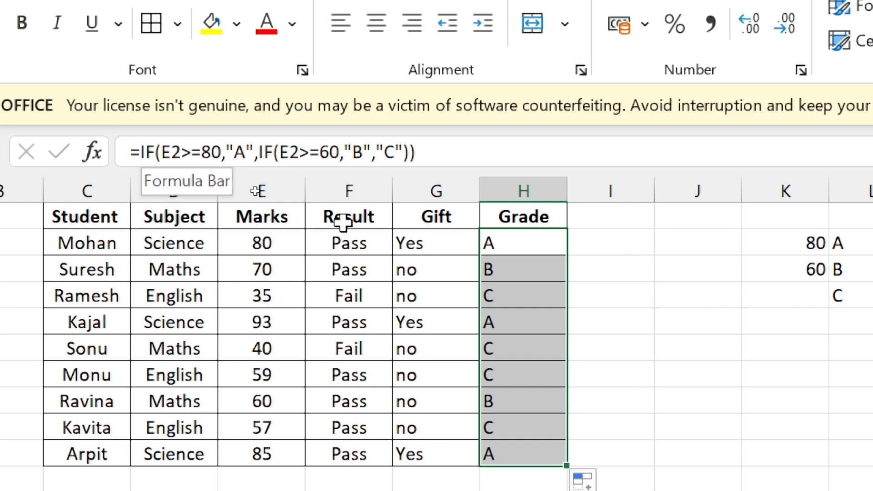
pyautogui.click(508, 262)
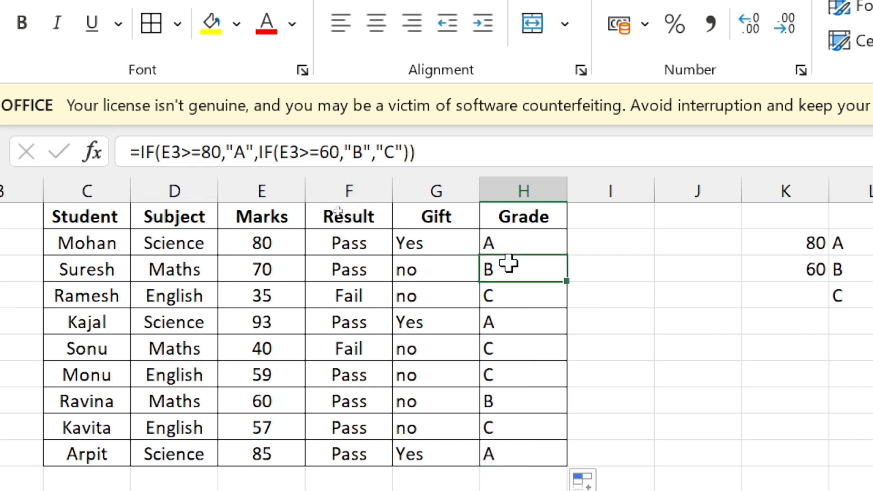
pyautogui.click(497, 295)
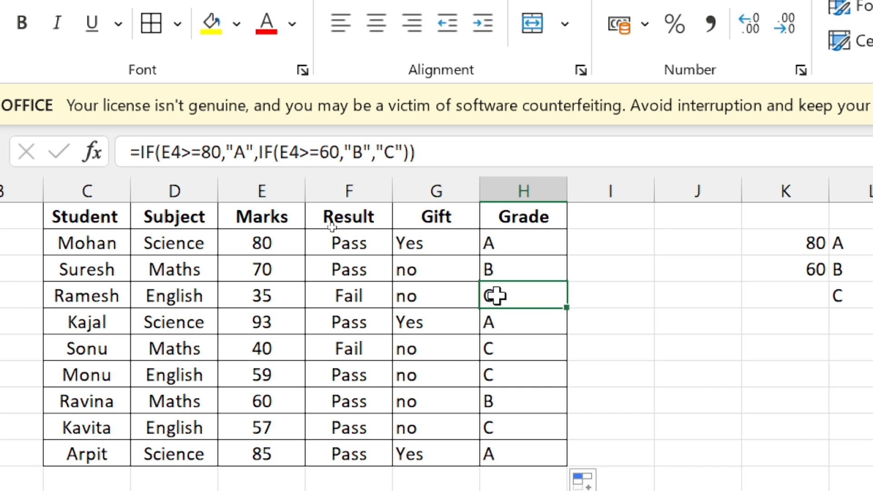
pyautogui.click(497, 318)
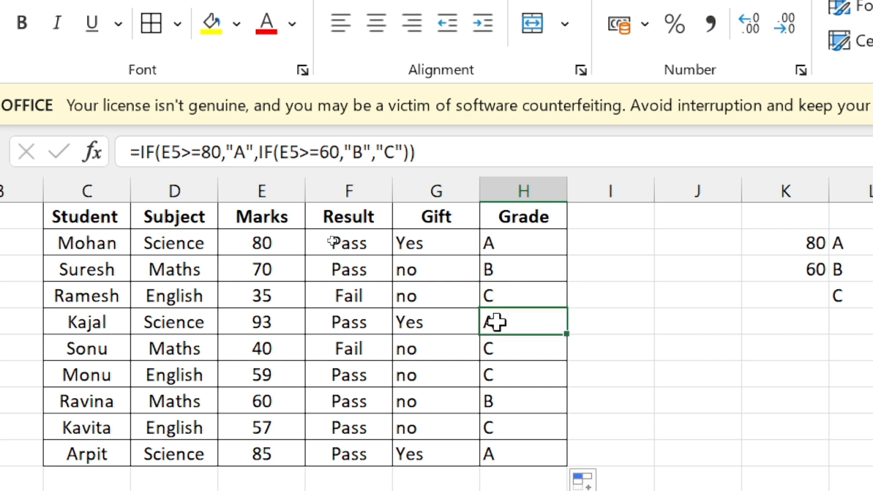
pyautogui.click(500, 358)
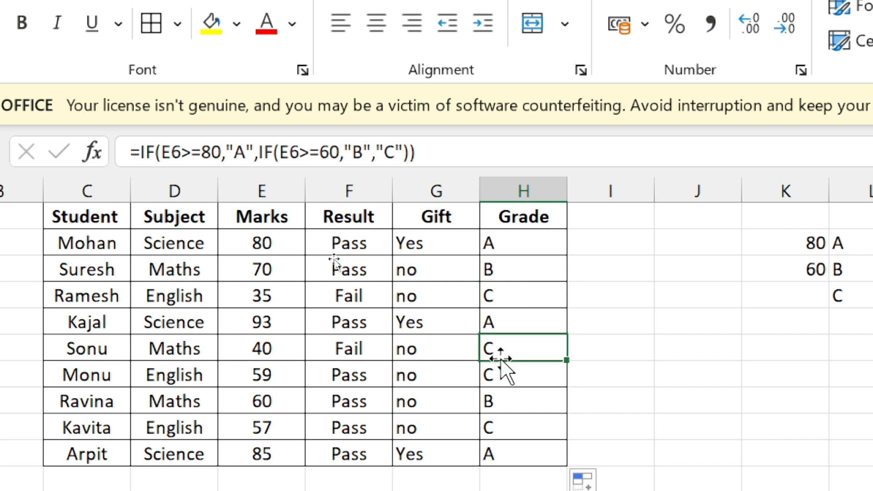
# Restore the magnified view to 100% and clear the grade criteria list in K2:L4
pyautogui.press('super+minus')
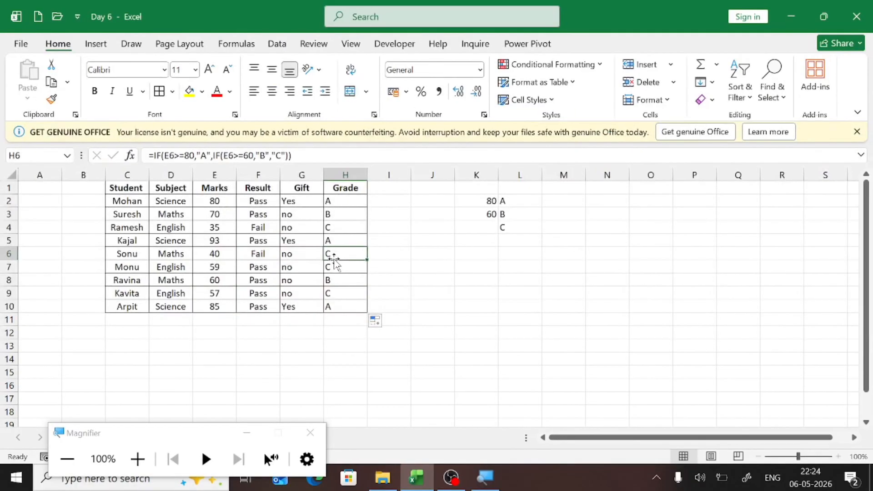
pyautogui.press('Up')
pyautogui.press('Up')
pyautogui.press('Right')
pyautogui.press('Right')
pyautogui.press('Right')
pyautogui.press('Right')
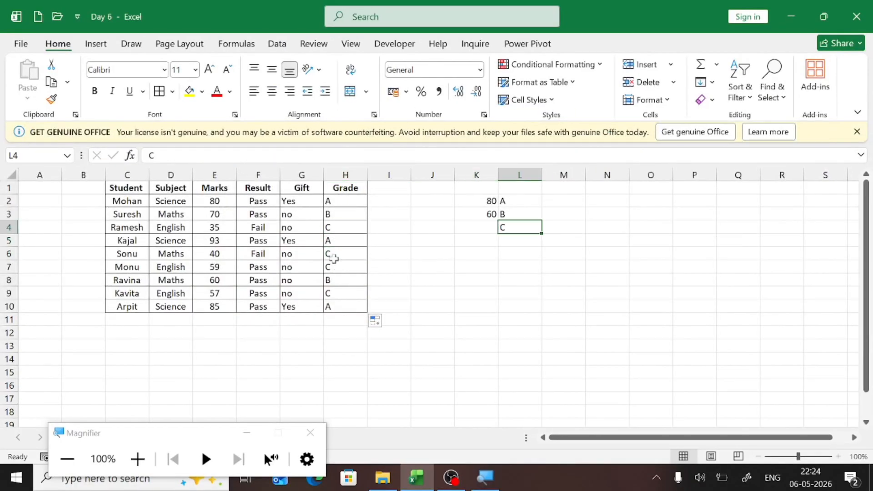
pyautogui.press('Up')
pyautogui.press('Up')
pyautogui.press('Left')
pyautogui.hotkey('shift', 'Right')
pyautogui.hotkey('shift', 'Down')
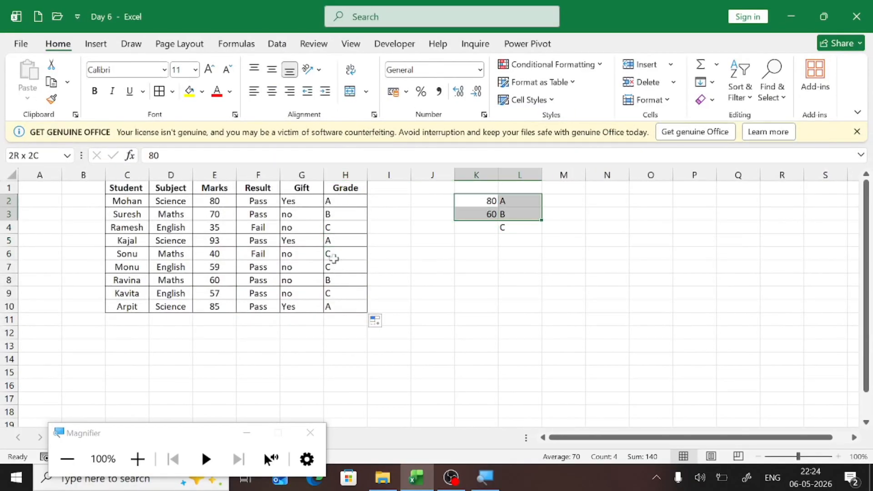
pyautogui.hotkey('shift', 'Down')
pyautogui.press('Delete')
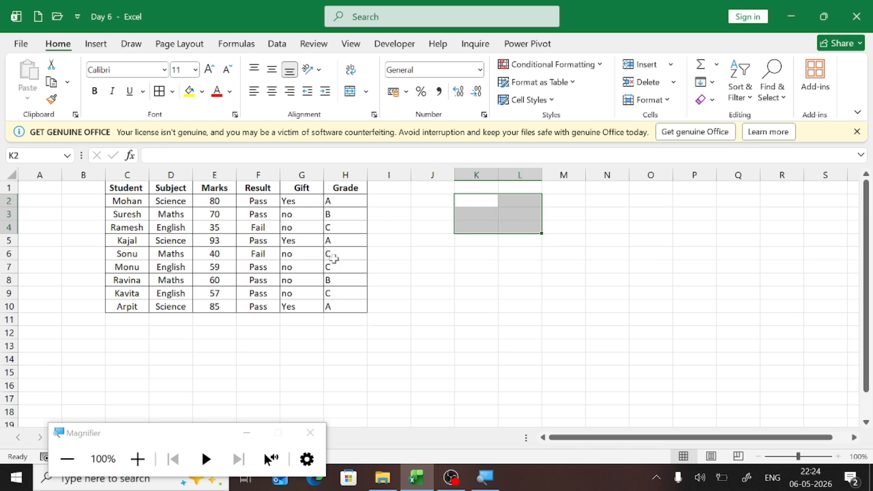
# Go to the SALE DATA sheet and examine the Item and GST RATE lookup table in columns N and O
pyautogui.hotkey('ctrl', 'pagedown')
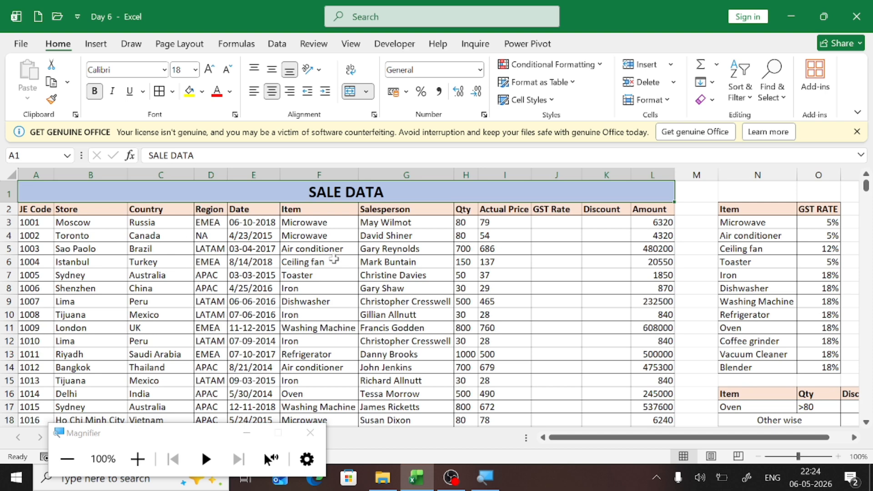
pyautogui.press('Right')
pyautogui.press('Down')
pyautogui.press('Right')
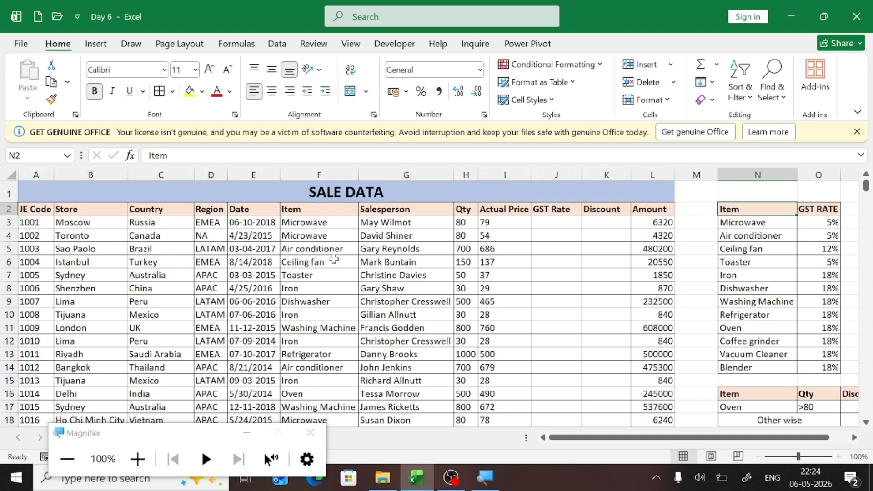
pyautogui.press('Down')
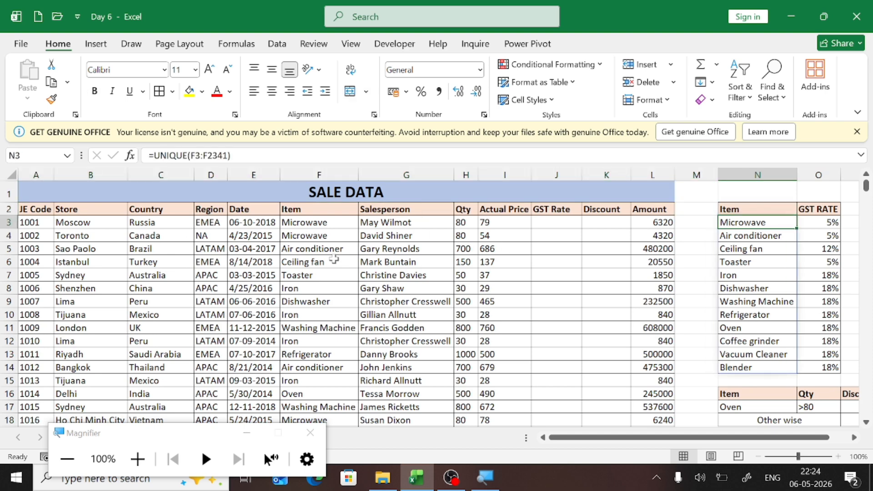
pyautogui.press('Right')
pyautogui.press('Down')
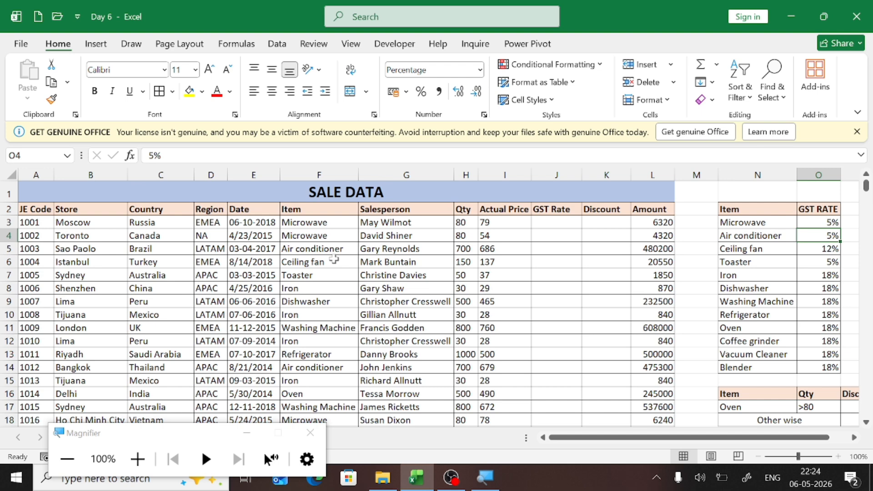
pyautogui.press('Down')
pyautogui.press('Down')
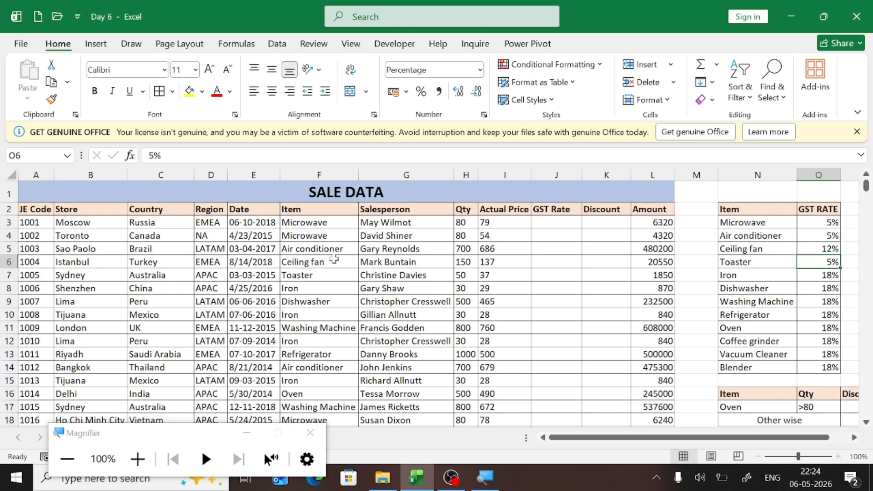
pyautogui.press('Down')
pyautogui.press('Down')
pyautogui.press('Down')
pyautogui.press('Down')
pyautogui.press('Down')
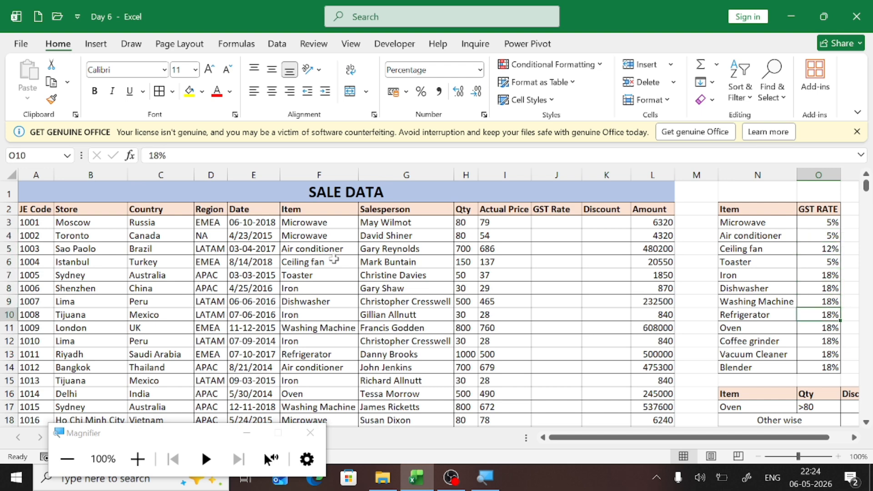
pyautogui.press('Up')
pyautogui.press('Up')
pyautogui.press('Up')
pyautogui.press('Up')
pyautogui.press('Up')
pyautogui.press('Up')
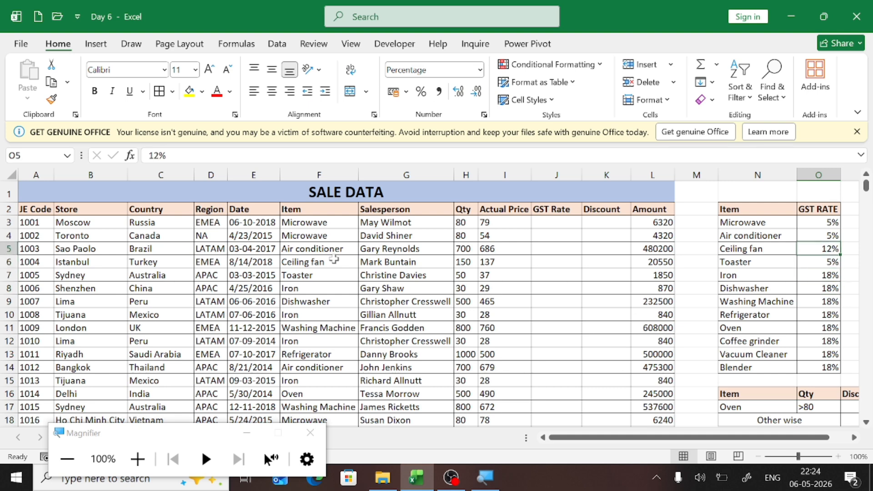
# Set the GST rate to 12% for Oven in O11 and 5% for Blender in O14
pyautogui.press('Down')
pyautogui.press('Down')
pyautogui.press('Down')
pyautogui.press('Down')
pyautogui.press('Down')
pyautogui.press('Down')
pyautogui.write('12')
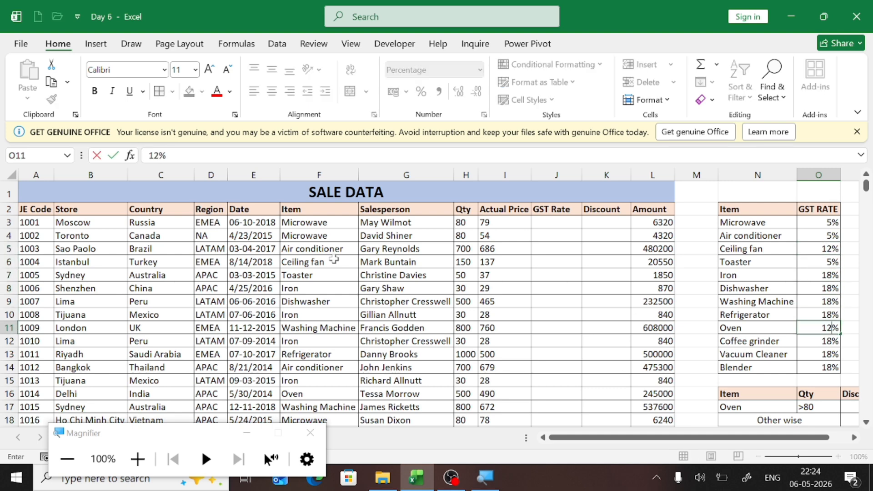
pyautogui.press('Return')
pyautogui.press('Down')
pyautogui.press('Down')
pyautogui.write('5')
pyautogui.press('Return')
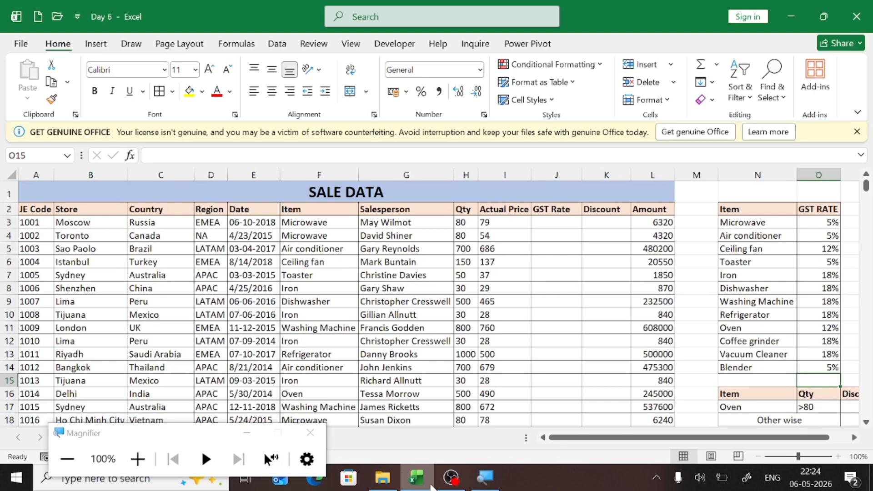
pyautogui.moveTo(447, 487)
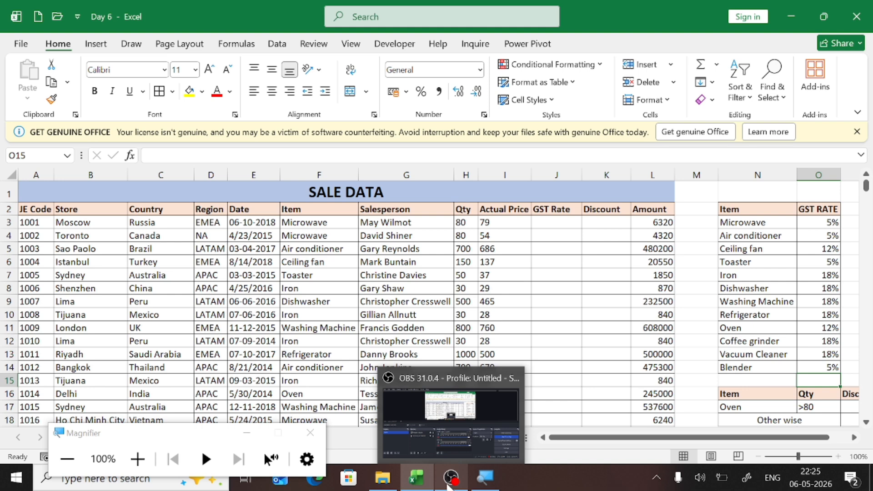
pyautogui.click(450, 421)
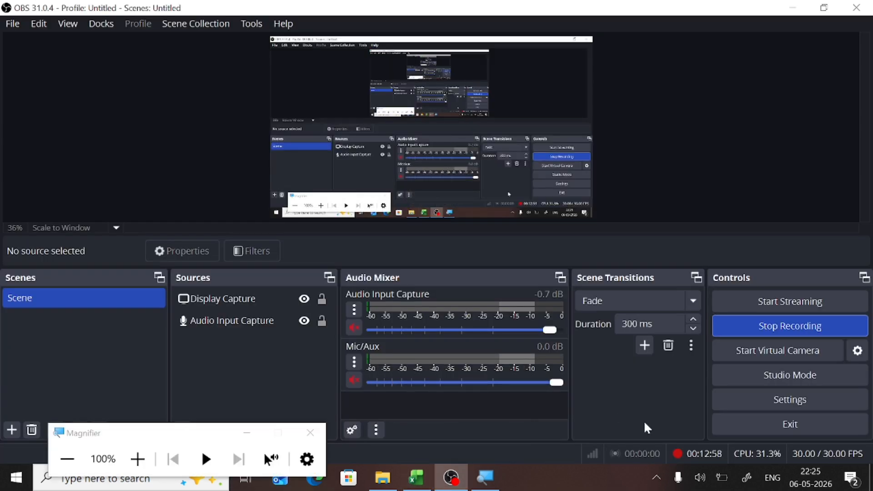